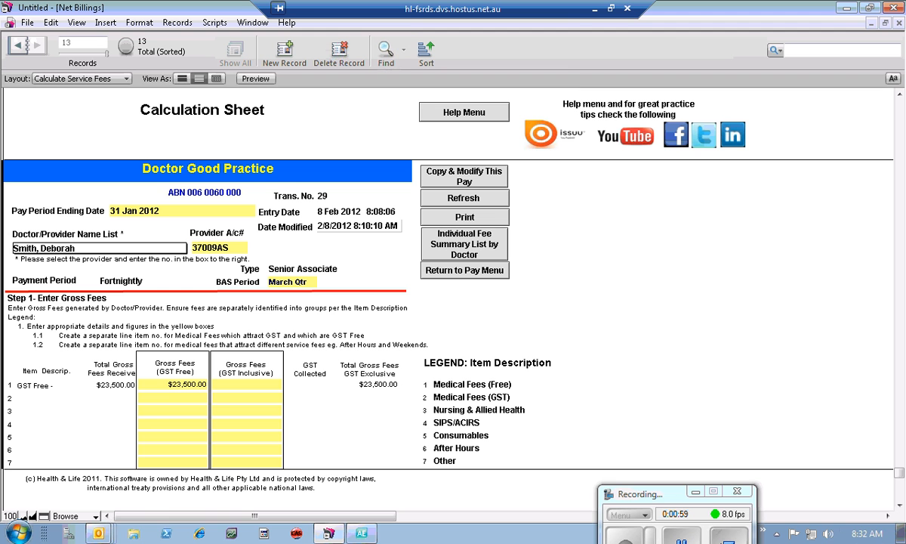
left_click(627, 528)
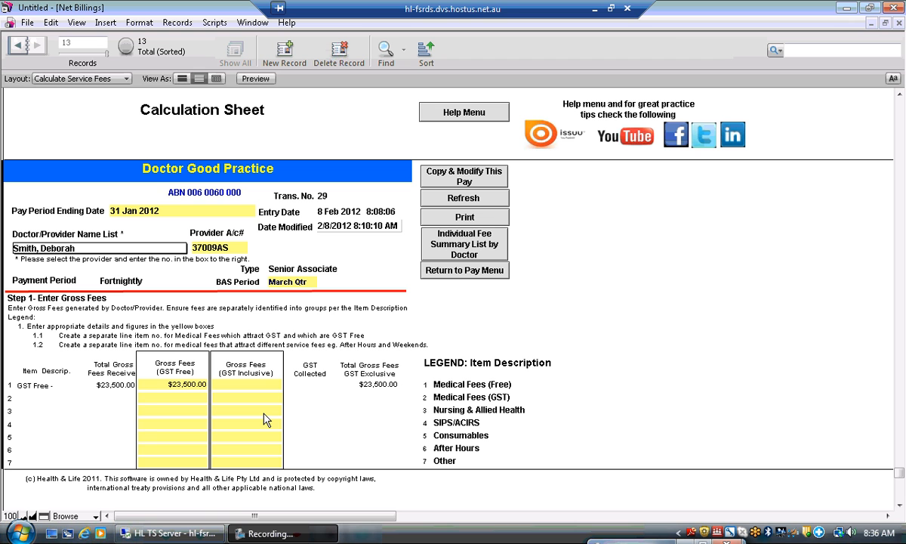
- Set the GST-free gross fees on line 1 of the calculation sheet to $22,500
left_click(179, 385)
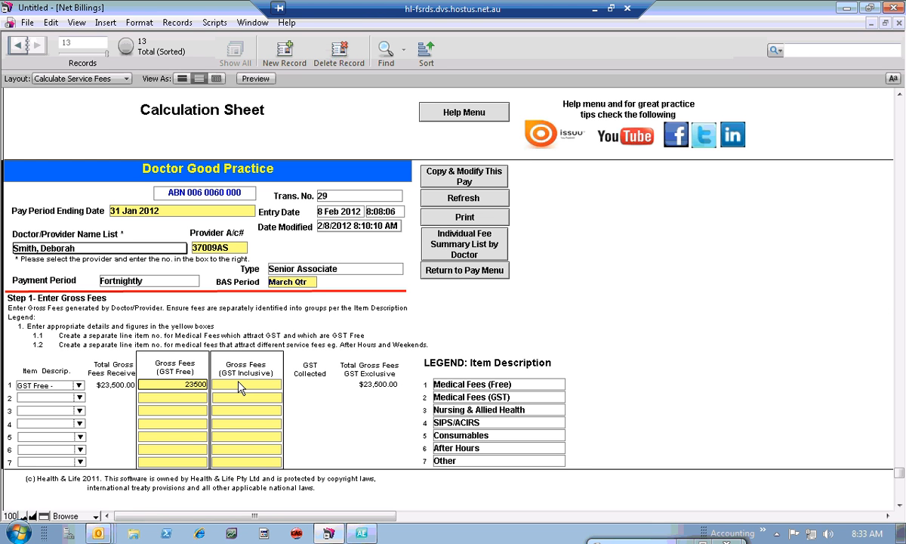
key("Delete")
key("Delete")
type("22")
key("Tab")
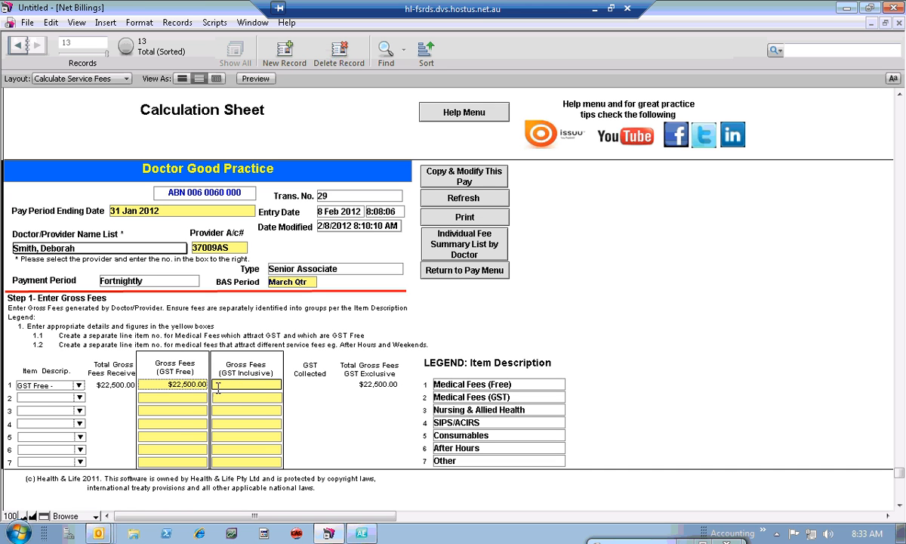
- Set the GST-free gross fees on line 1 back to $23,500
left_click(175, 387)
key("Delete")
key("Delete")
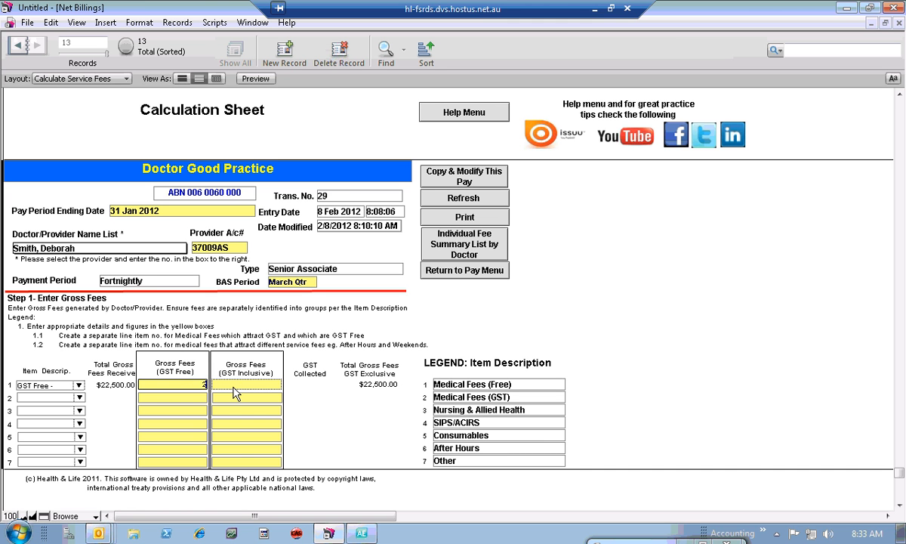
type("23500")
key("Tab")
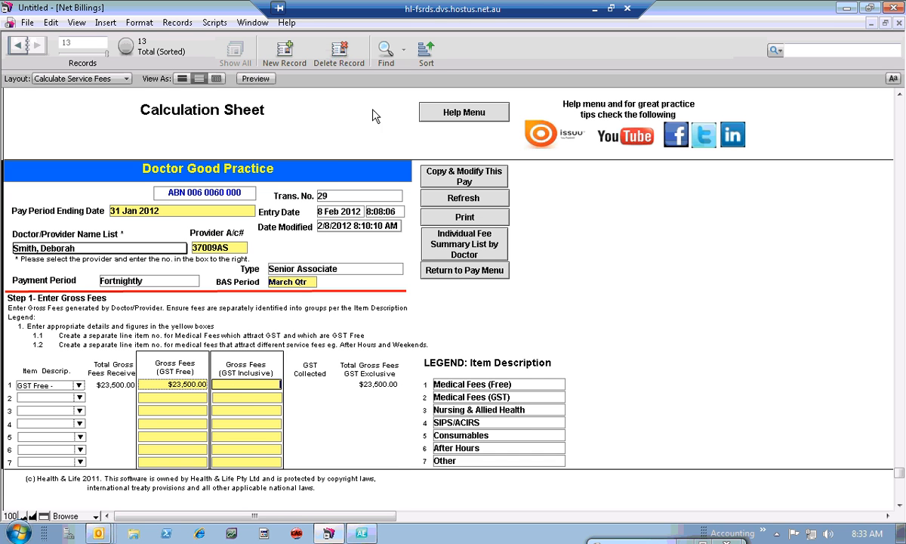
- Find the pay records whose pay period ending date is 12/31/2011
left_click(386, 51)
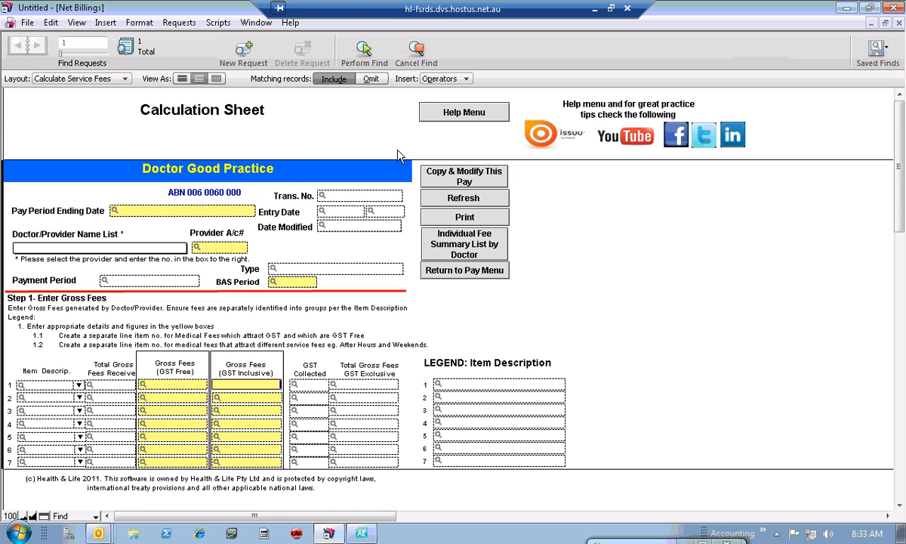
left_click(183, 211)
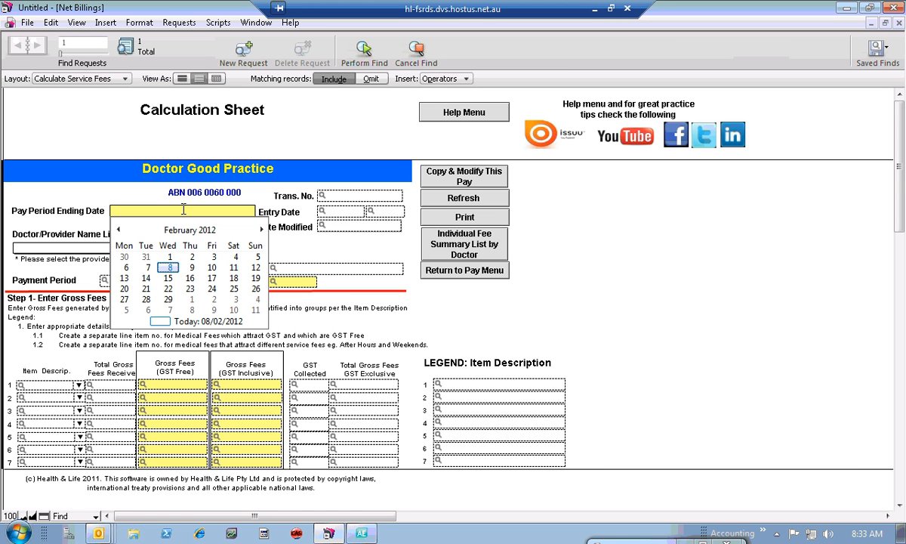
left_click(118, 229)
left_click(118, 229)
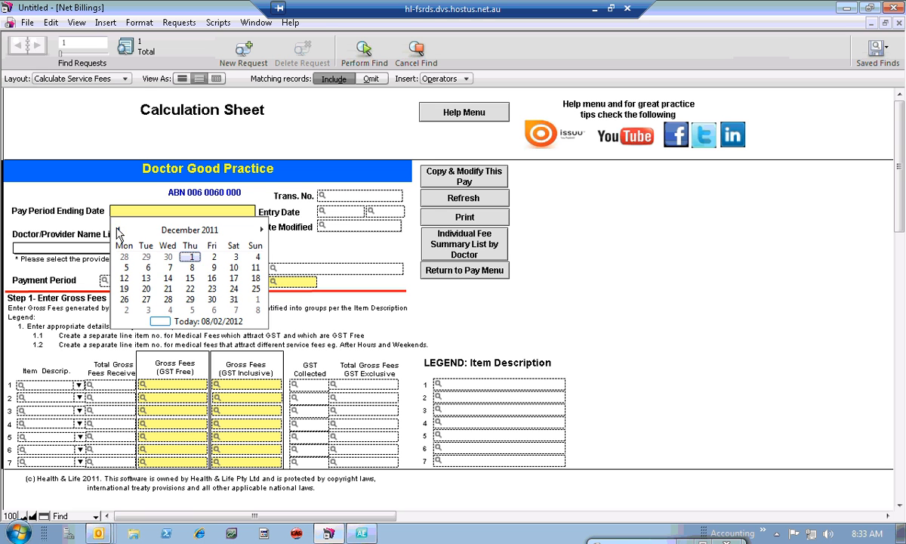
left_click(235, 300)
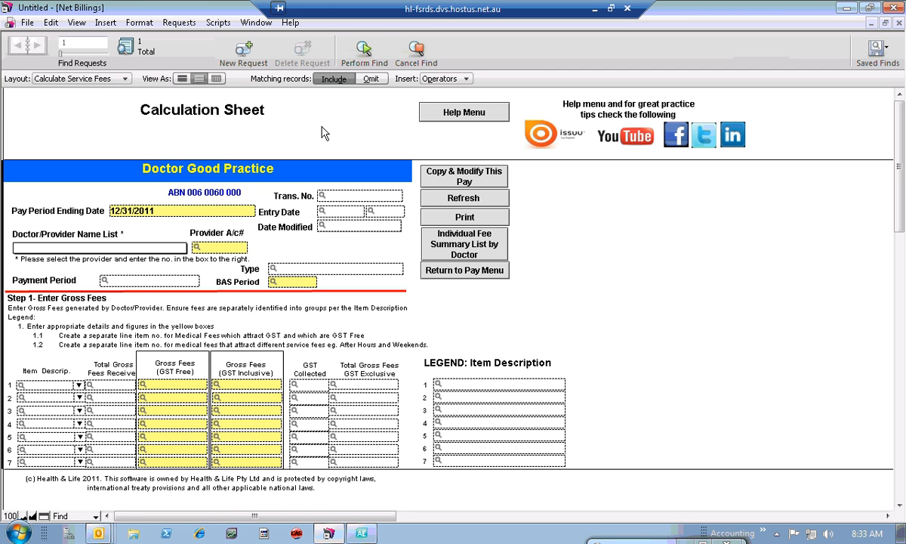
left_click(365, 48)
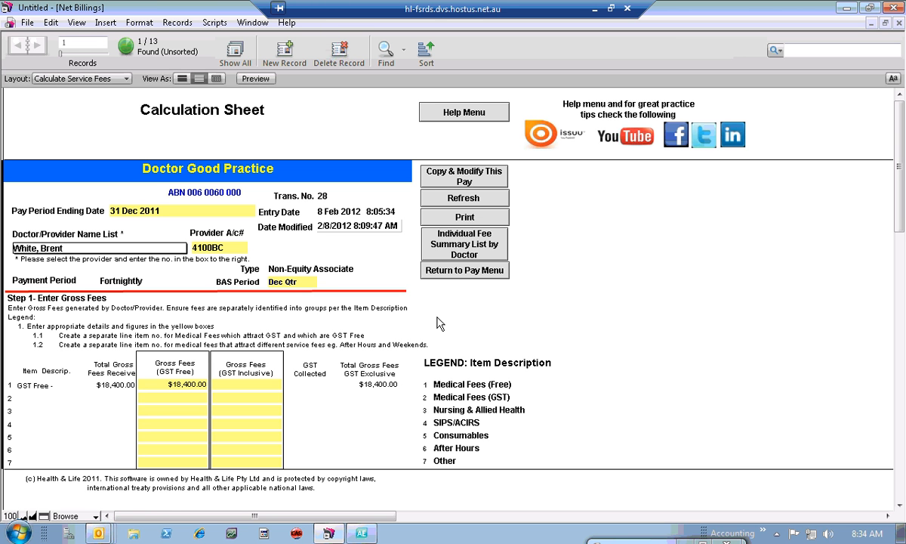
- Open the doctor's tax invoice with no guaranteed minimum from the pay menu and refresh it
left_click(456, 271)
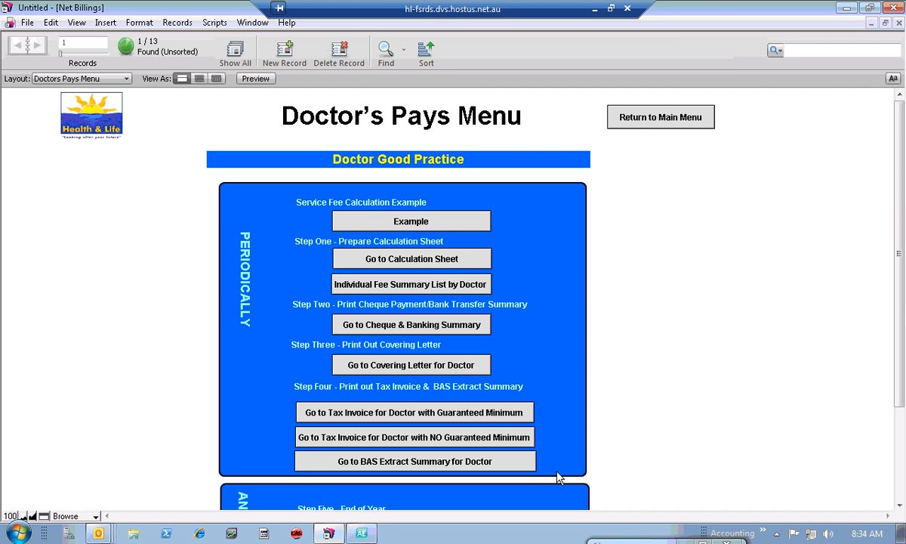
scroll(844, 477, "down", 2)
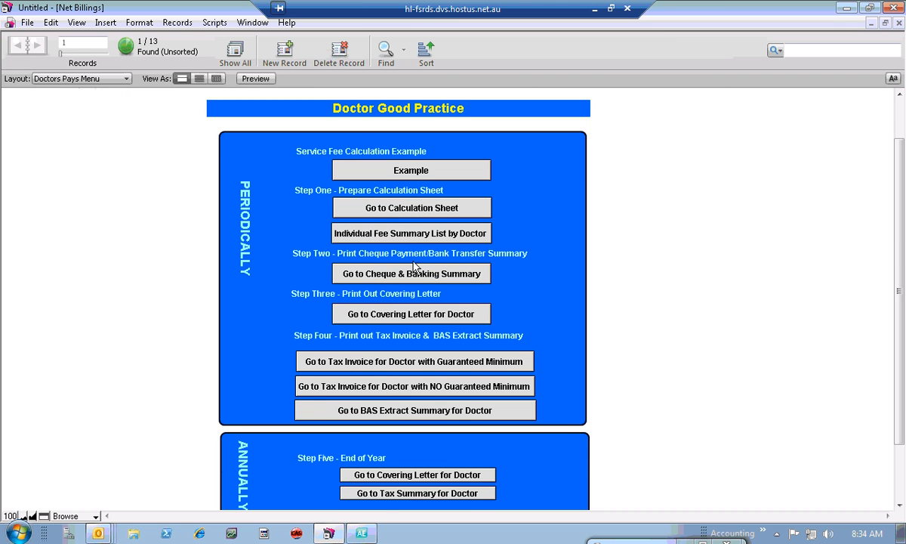
left_click(421, 388)
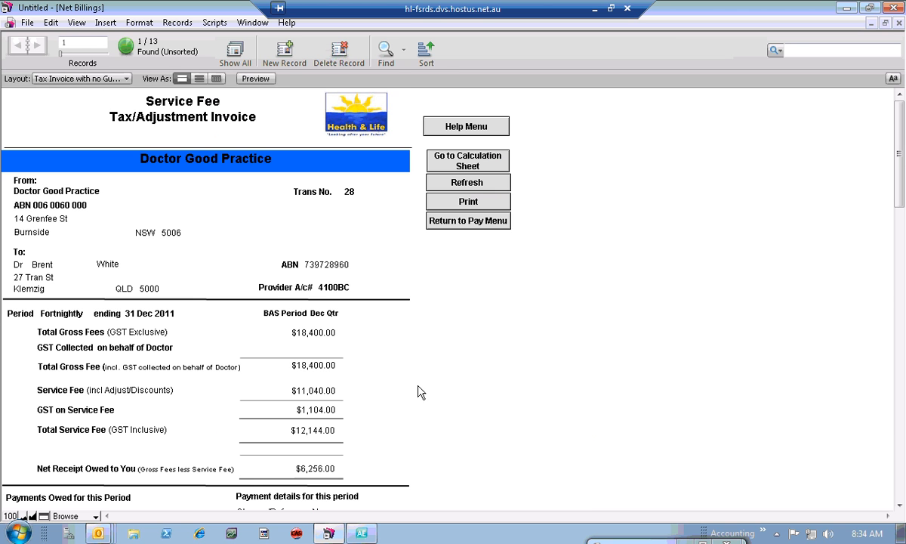
left_click(441, 181)
- View the doctor's BAS Extract Summary and return to the pay menu
left_click(463, 220)
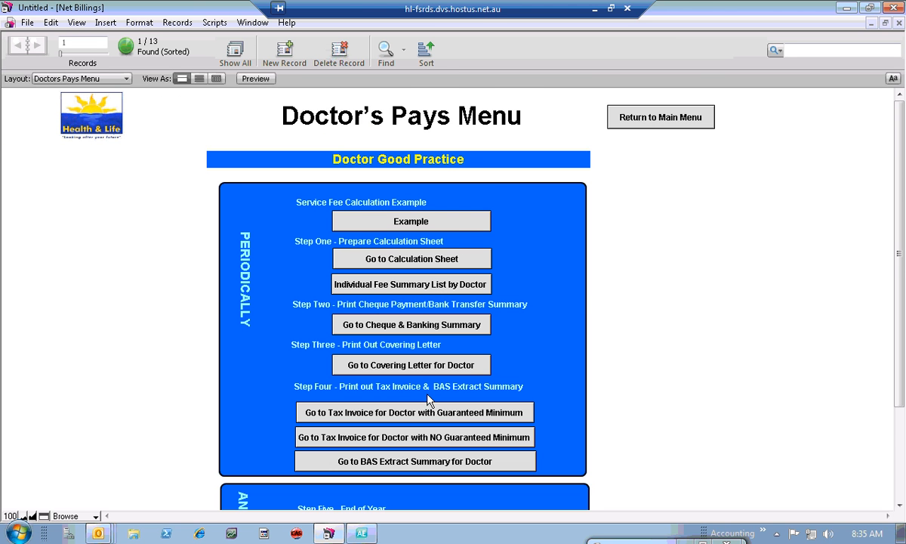
left_click(418, 463)
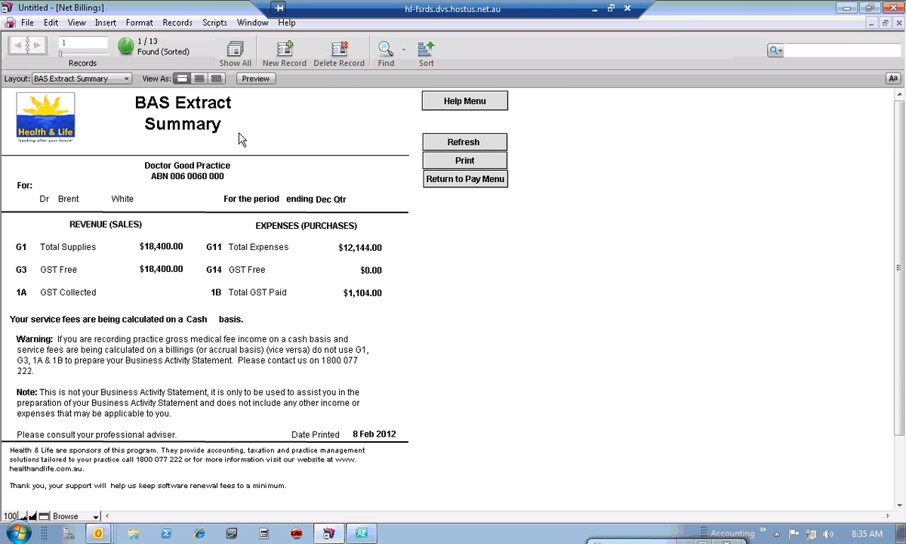
left_click(442, 184)
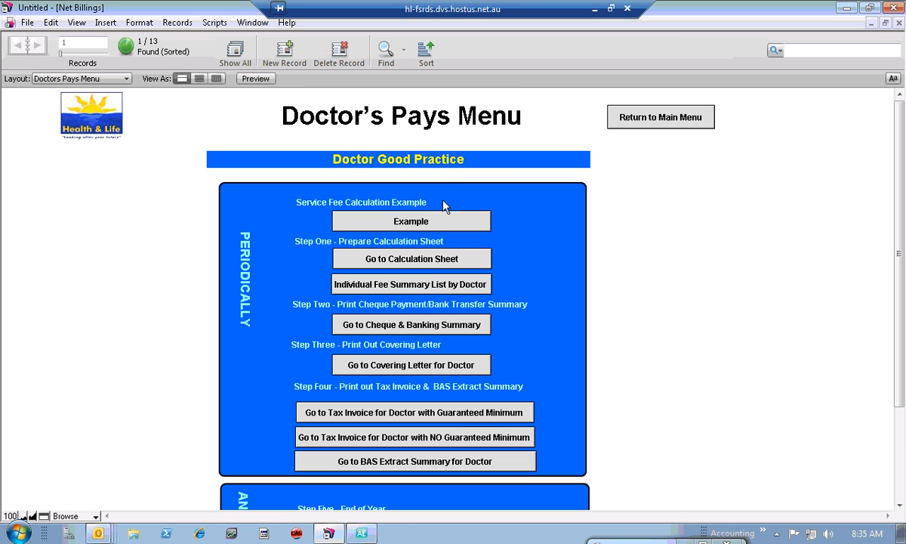
- Go back to the calculation sheet and start a new find with 7/1/2011 as the pay period ending date
left_click(446, 262)
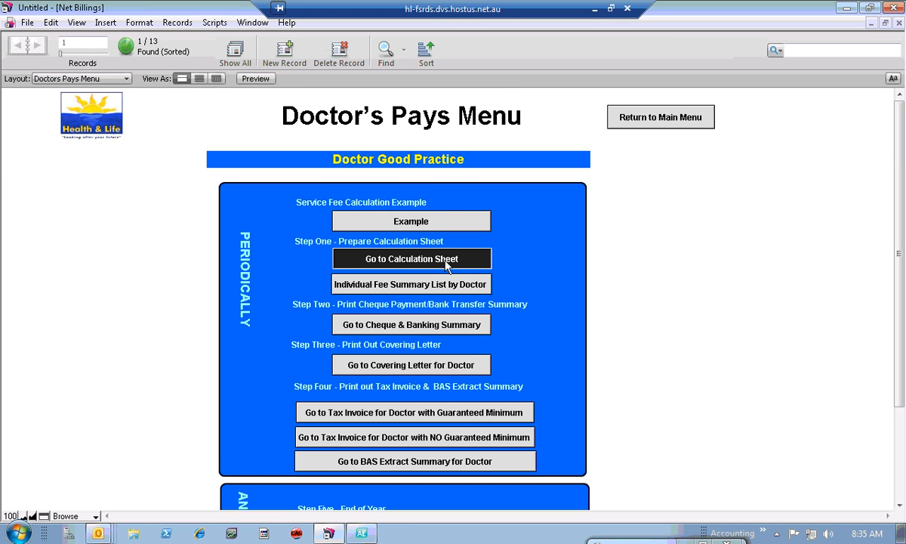
left_click(447, 288)
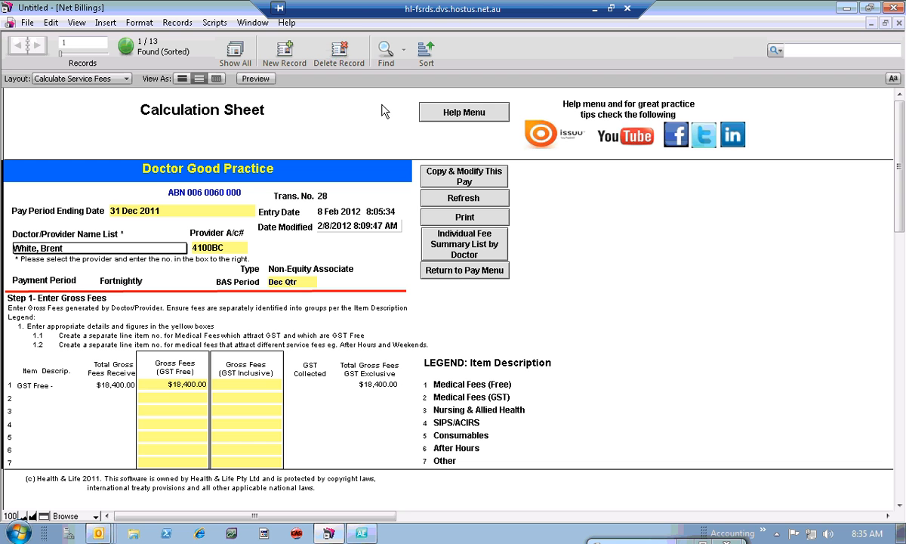
left_click(388, 59)
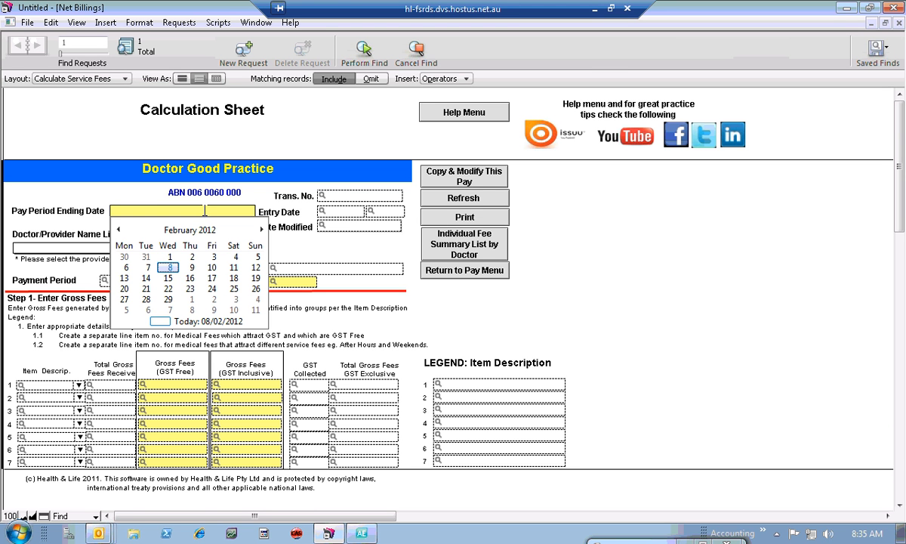
left_click(120, 231)
left_click(119, 231)
left_click(119, 231)
left_click(120, 231)
left_click(120, 231)
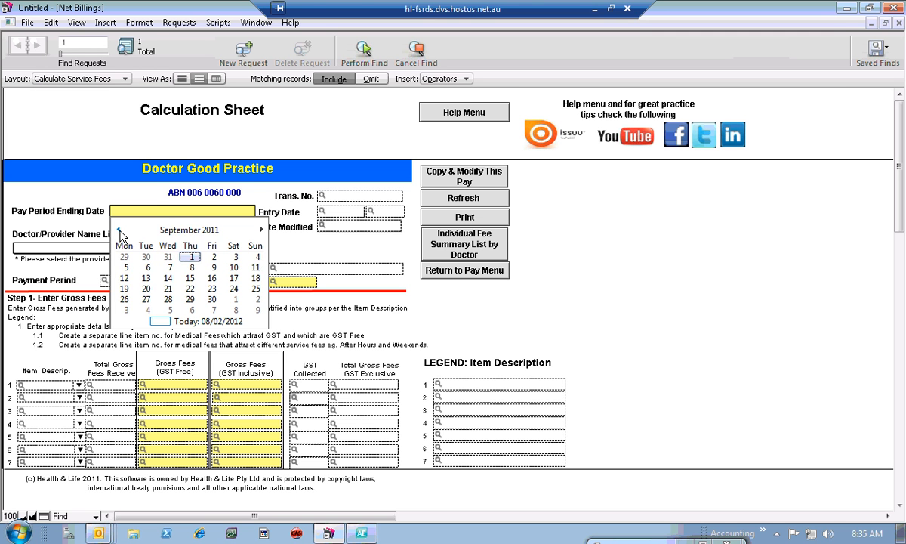
left_click(119, 229)
left_click(119, 230)
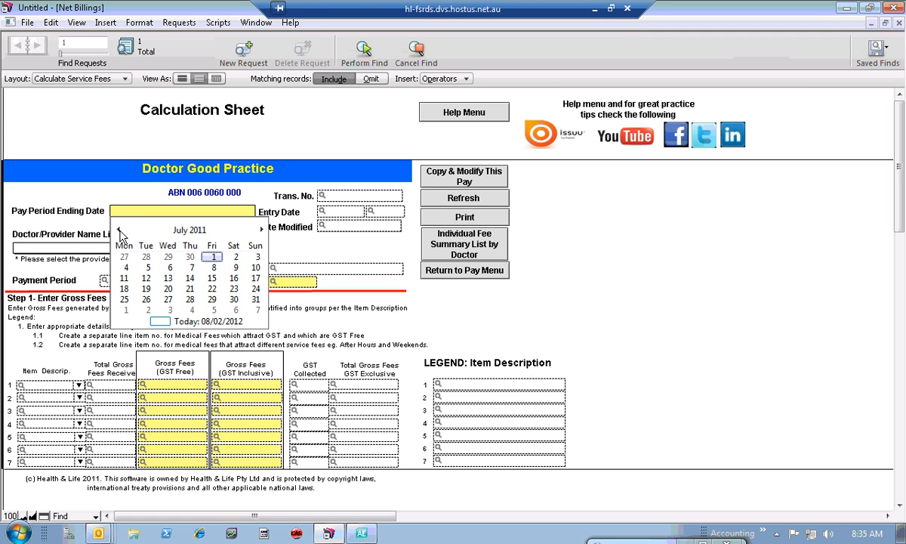
left_click(213, 258)
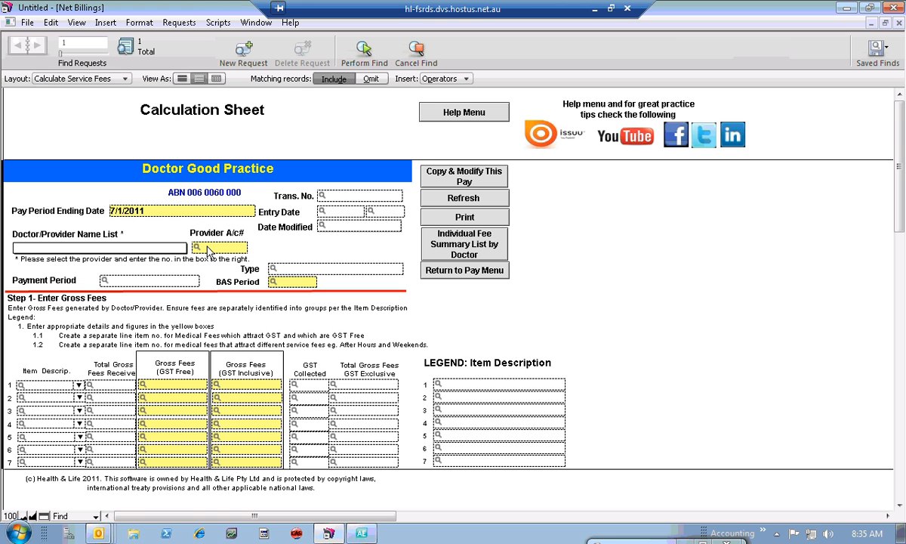
left_click(173, 213)
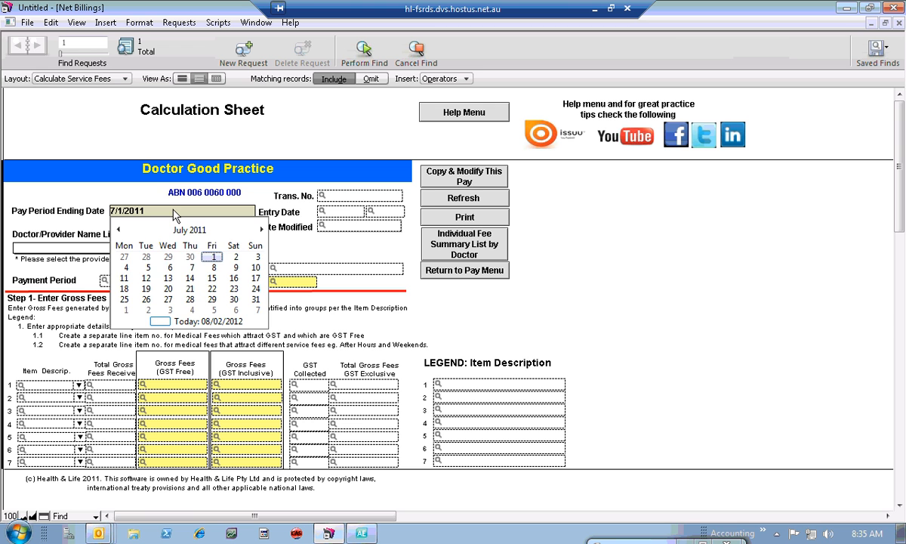
left_click(174, 212)
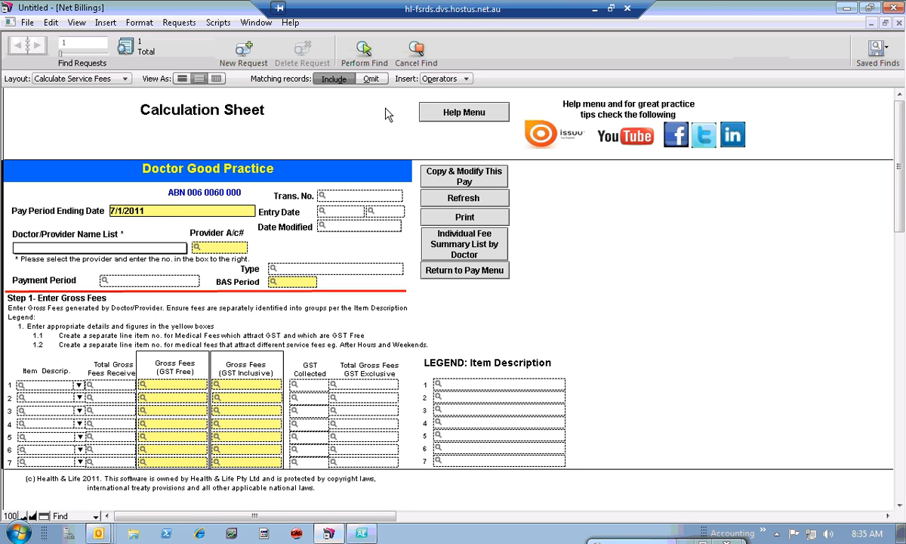
- Extend the pay period ending date criterion to a range ending 6/30/2012 and perform the find
left_click(457, 79)
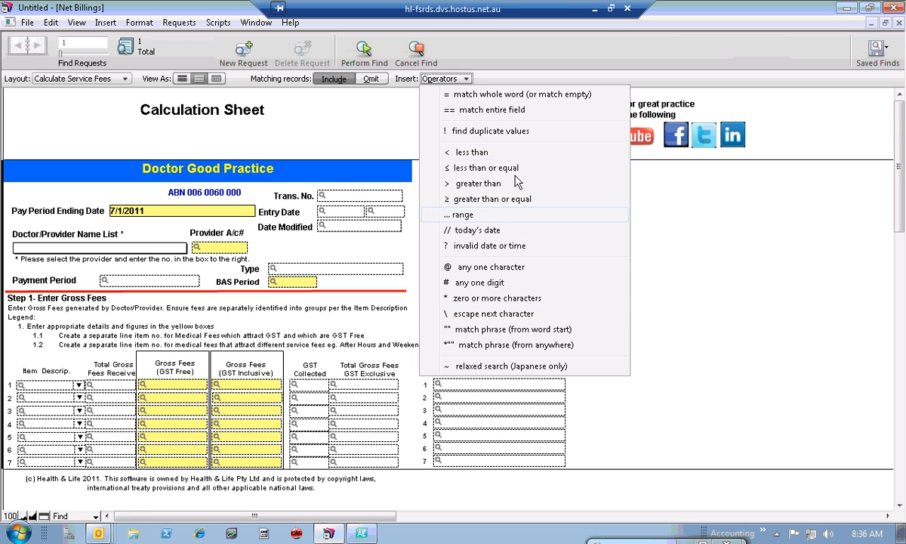
left_click(478, 216)
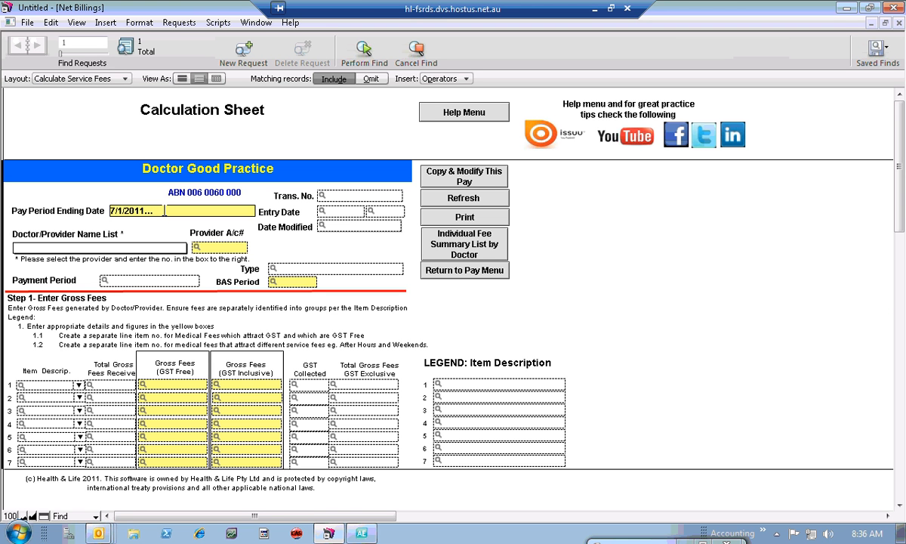
type("6")
type(":30/2012")
left_click(369, 63)
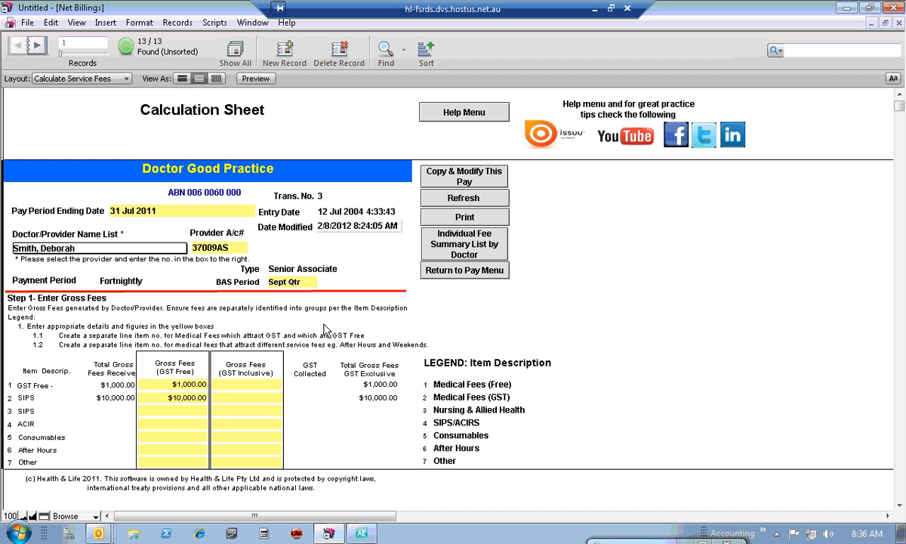
- Open the tax invoice with no guaranteed minimum for the found date range and refresh its figures
left_click(482, 276)
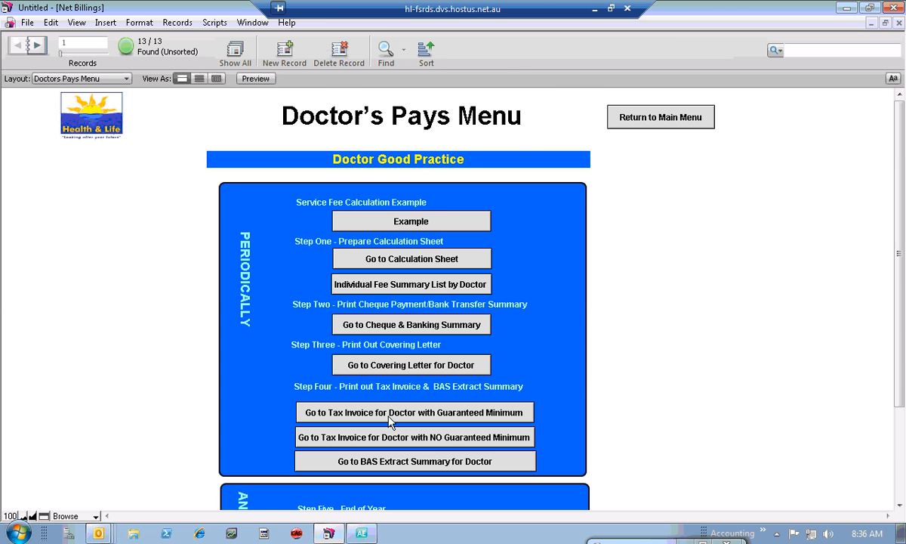
left_click(376, 439)
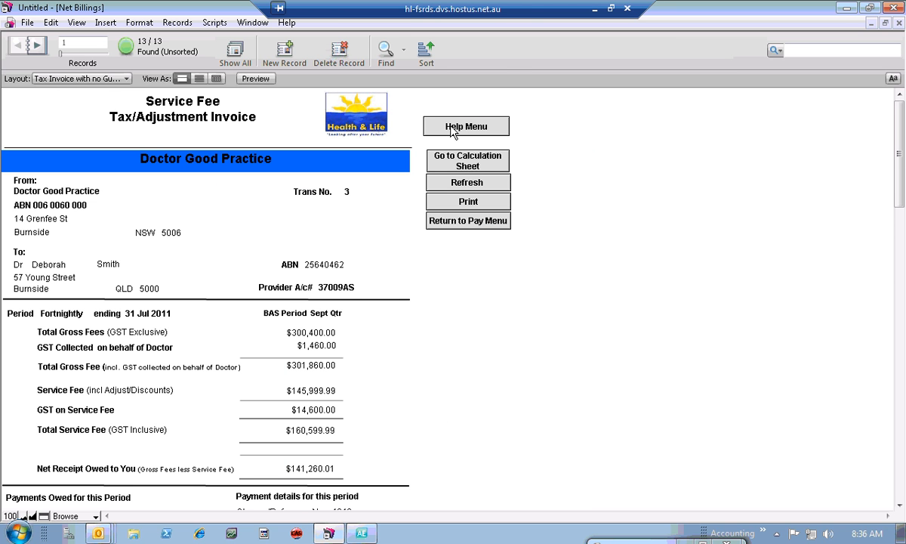
left_click(453, 184)
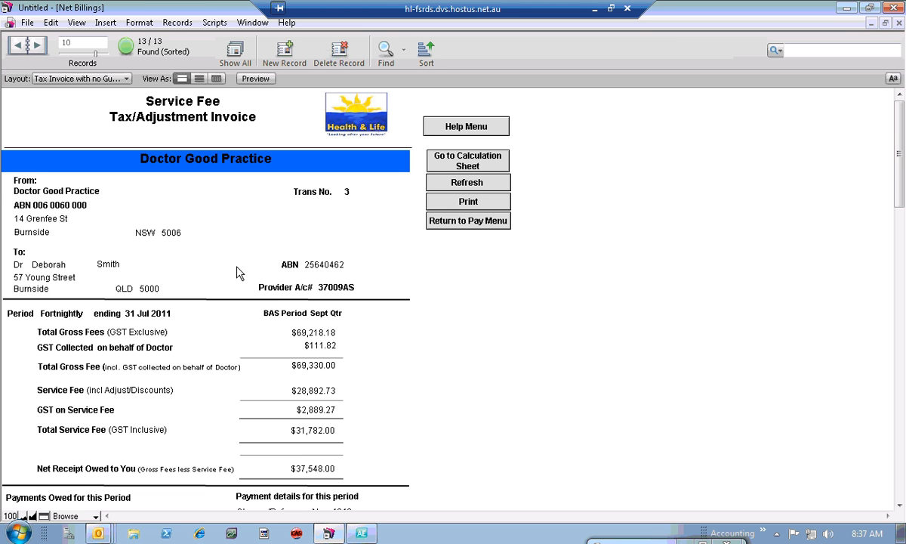
left_click(442, 186)
- Page backward and forward through the found tax invoices to compare the fee totals for each doctor
left_click(17, 47)
left_click(17, 47)
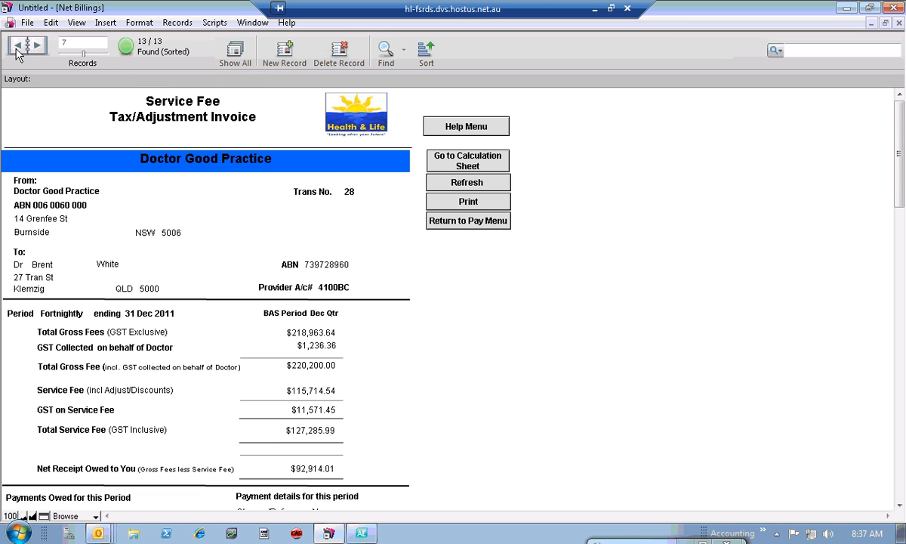
left_click(18, 47)
left_click(17, 47)
left_click(17, 47)
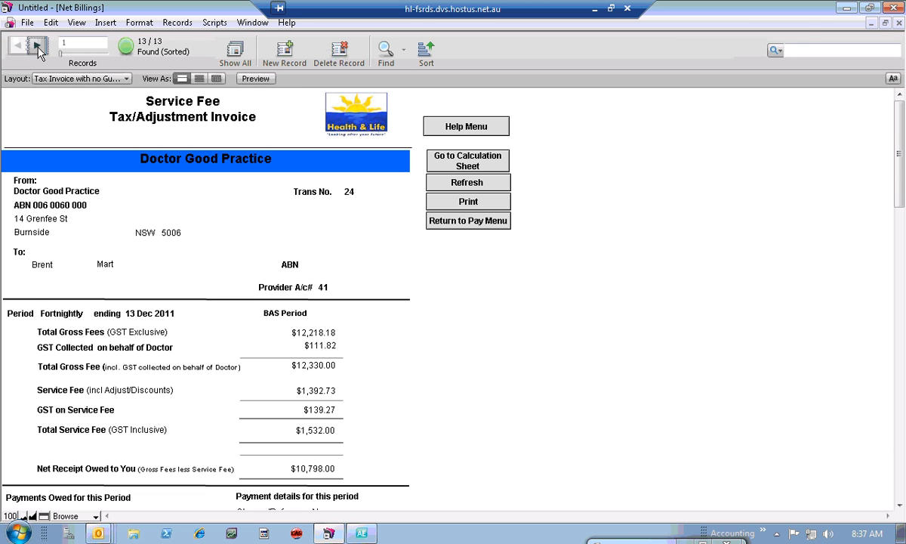
left_click(37, 47)
left_click(37, 47)
left_click(37, 47)
left_click(37, 47)
left_click(37, 47)
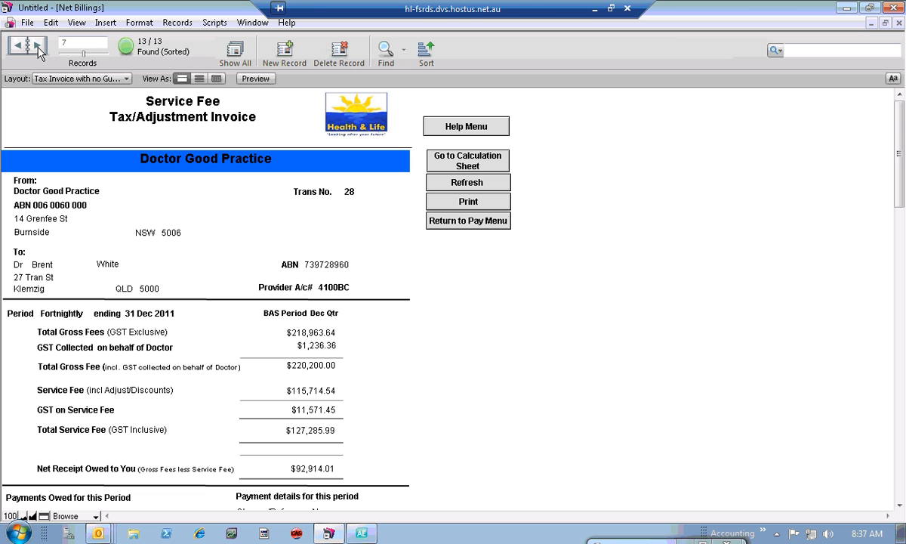
left_click(37, 47)
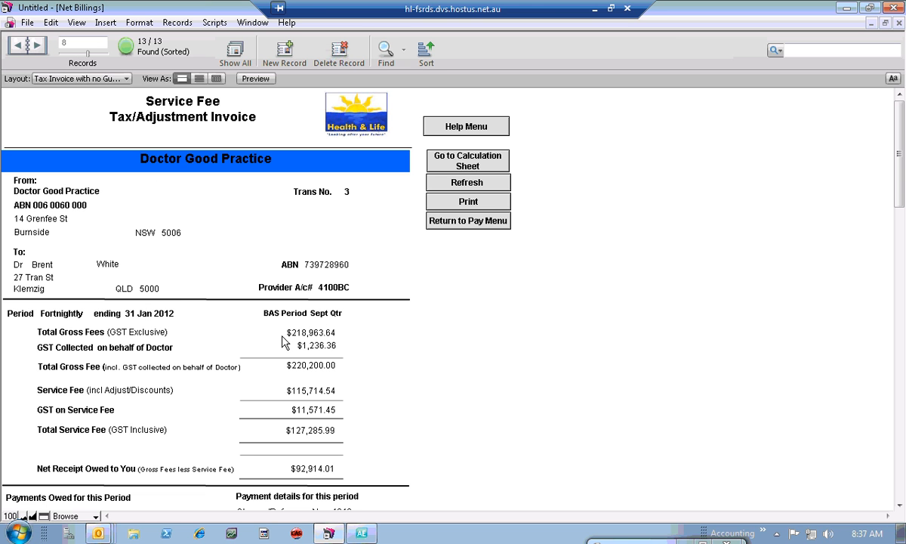
left_click(23, 47)
left_click(23, 47)
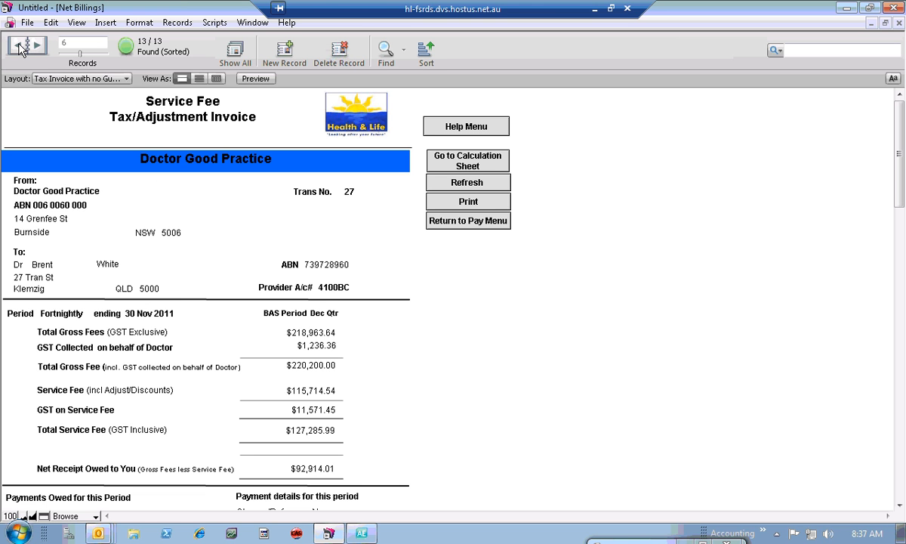
- Step through the remaining tax invoices to the last record and back to the 31 Dec 2011 invoice, reviewing each doctor's fee totals
left_click(36, 48)
left_click(36, 47)
left_click(37, 47)
left_click(37, 47)
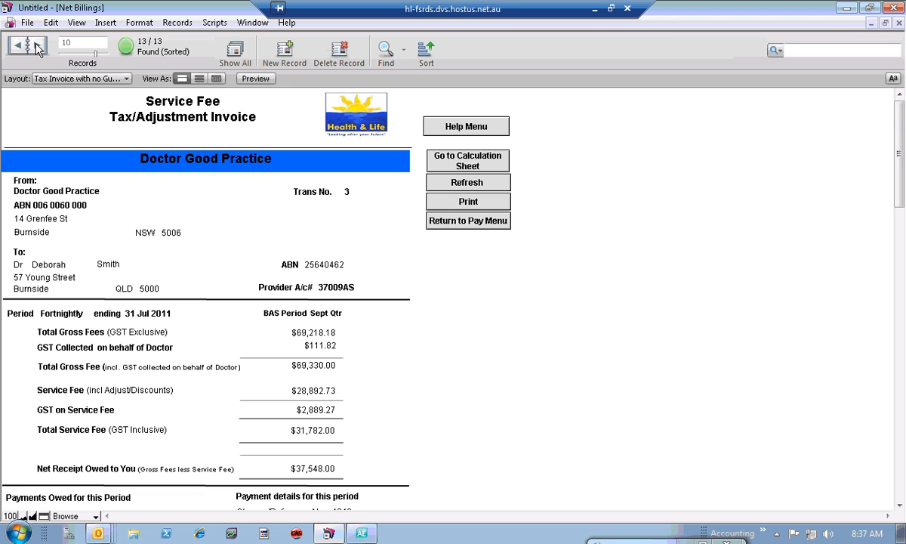
left_click(37, 47)
left_click(37, 47)
left_click(37, 47)
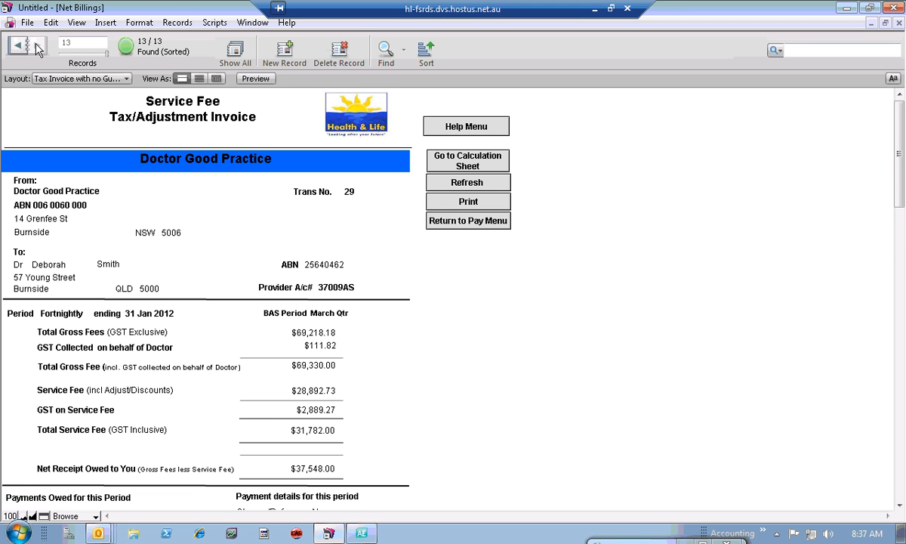
left_click(21, 47)
left_click(21, 47)
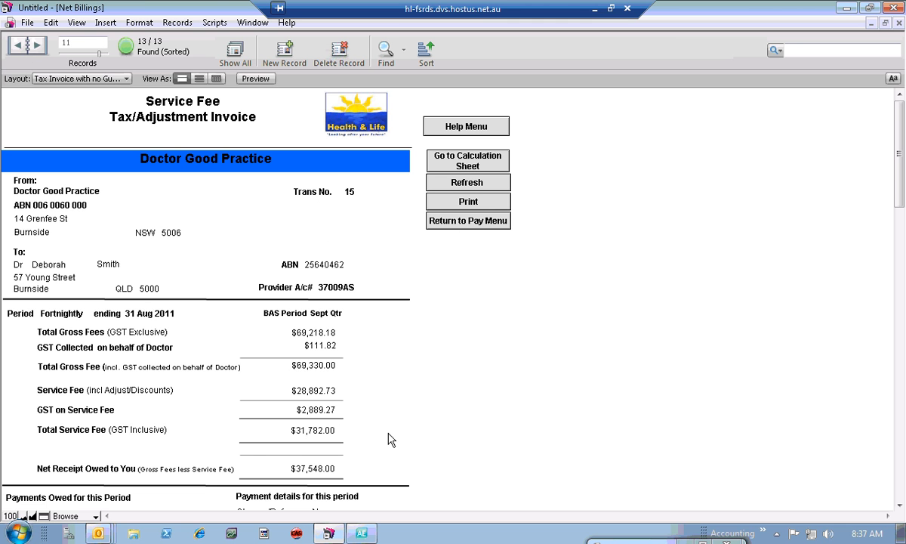
left_click(16, 49)
left_click(16, 48)
left_click(17, 49)
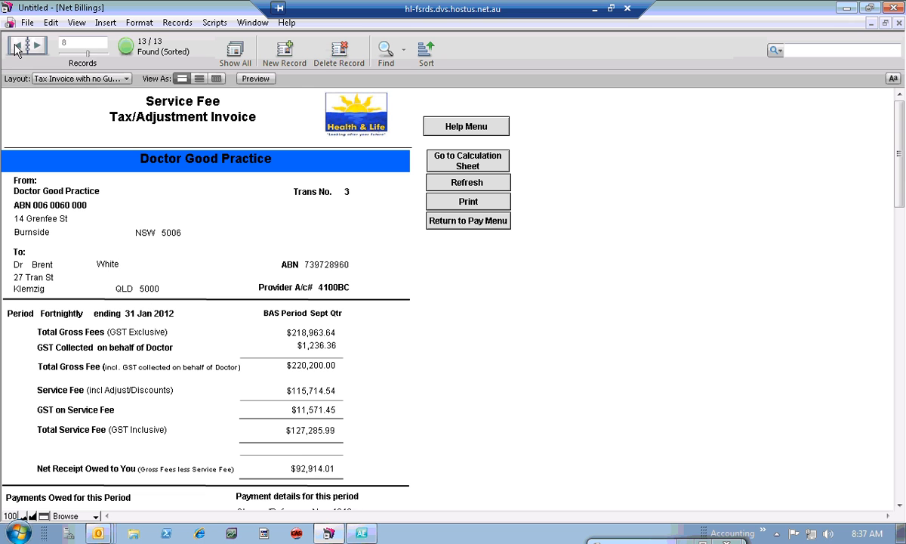
left_click(16, 48)
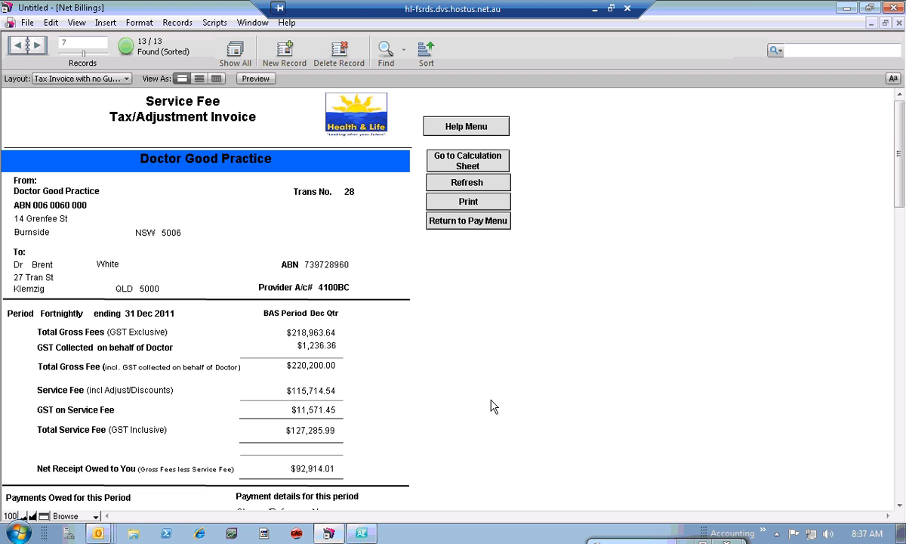
- Return to the calculation sheet via the pay menu and start a find with 7/1/2011 as the pay period ending date
left_click(483, 230)
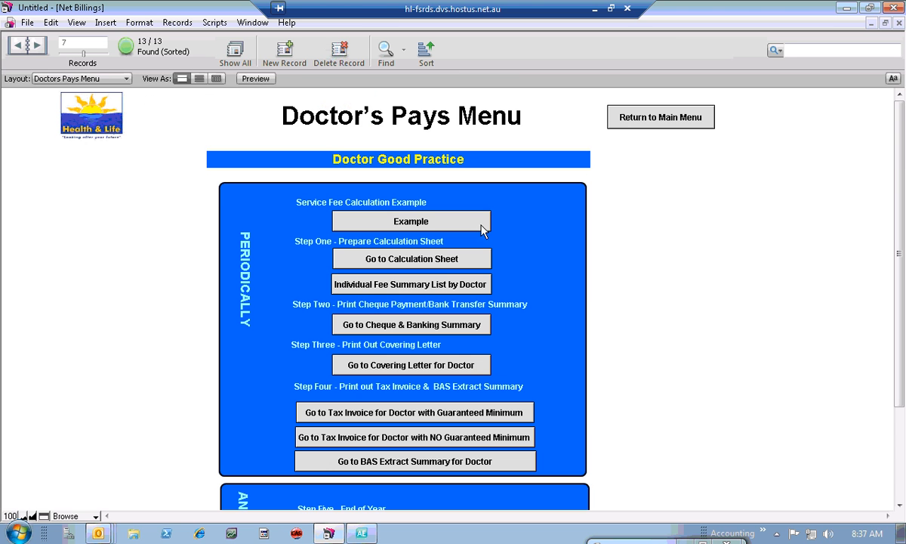
left_click(438, 260)
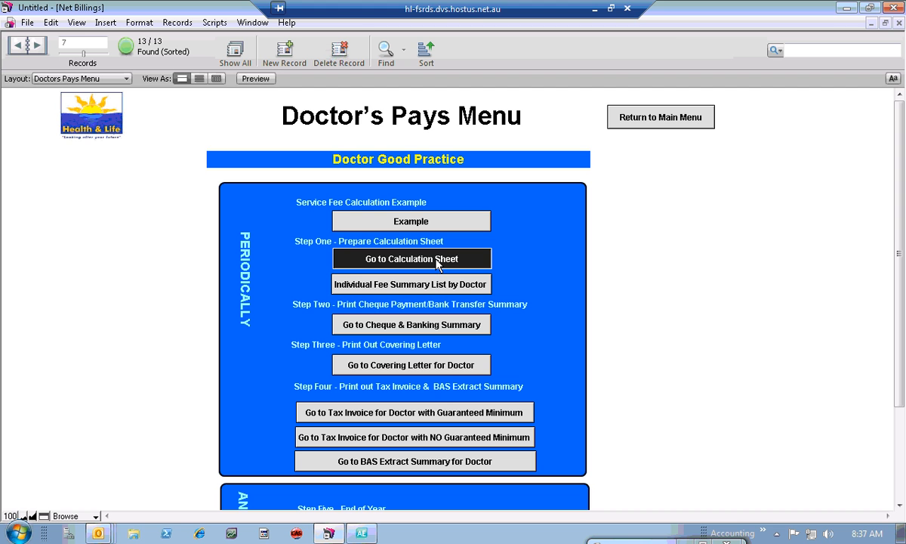
left_click(452, 292)
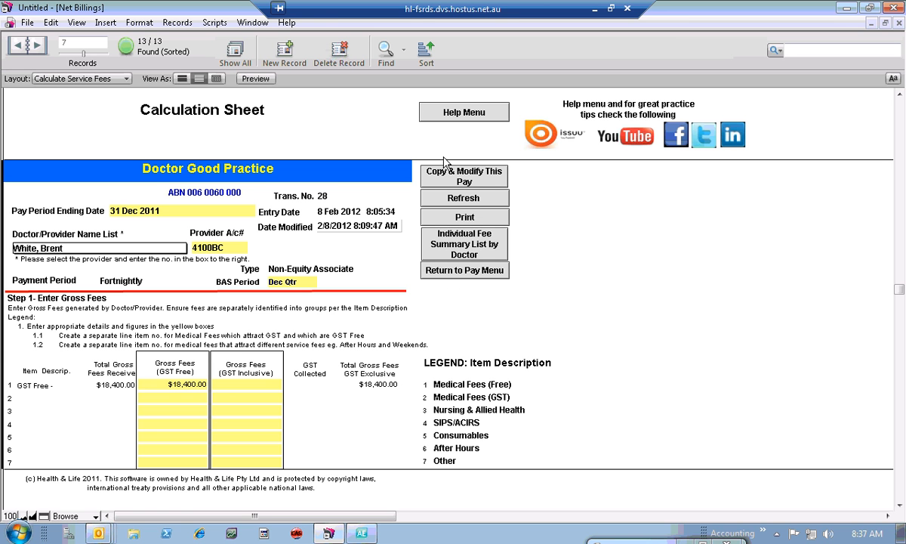
left_click(386, 52)
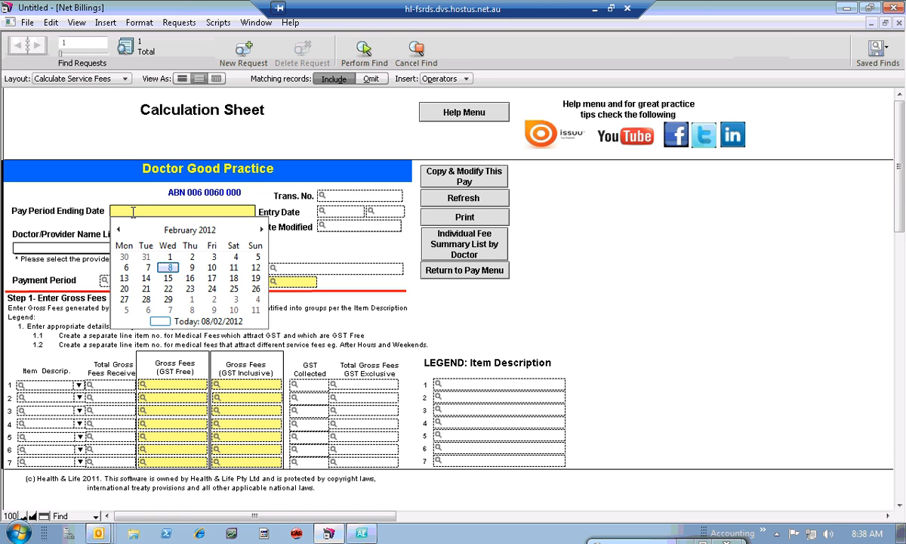
left_click(118, 230)
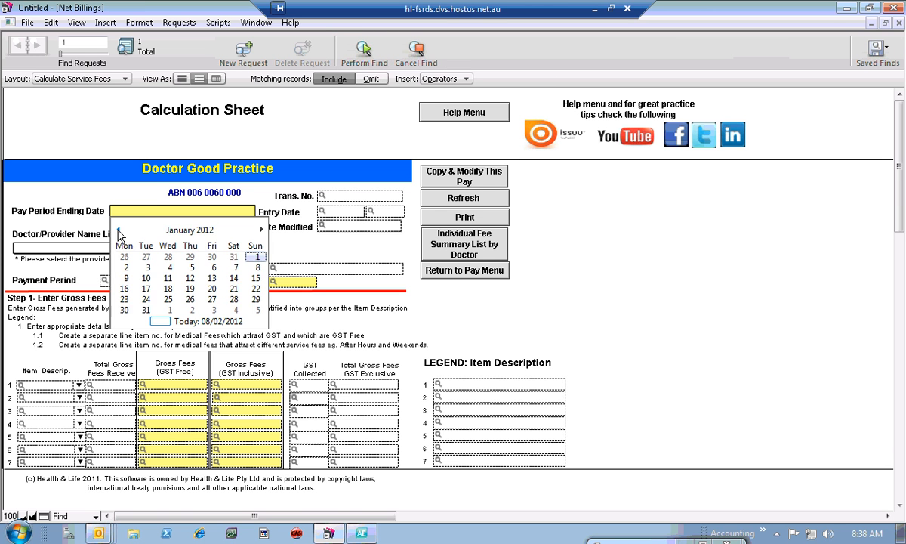
left_click(118, 230)
left_click(119, 230)
left_click(119, 229)
left_click(119, 229)
left_click(118, 230)
left_click(118, 230)
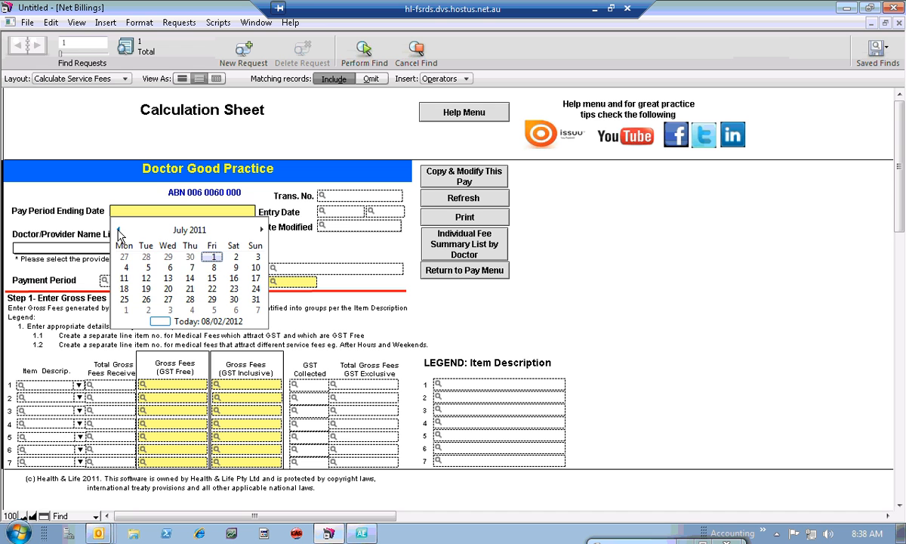
left_click(213, 257)
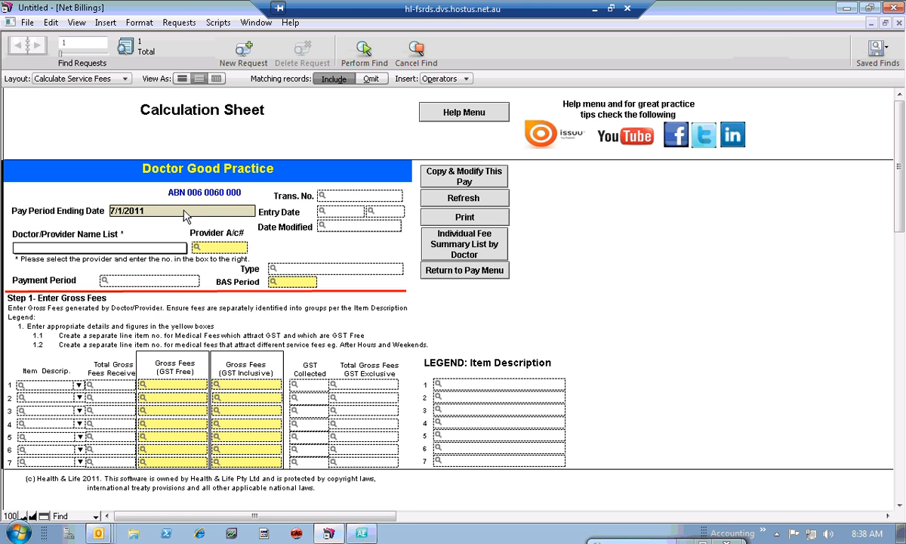
- Extend the date criterion to 7/1/2011...6/30/2012, choose the first listed provider account number, and perform the find
left_click(185, 210)
left_click(184, 211)
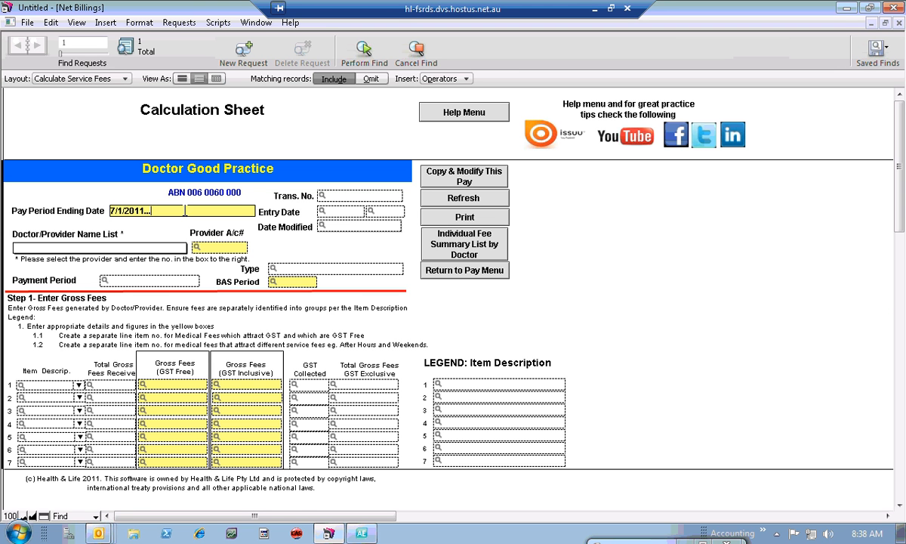
type("...6/2")
type("0/2012")
left_click(226, 248)
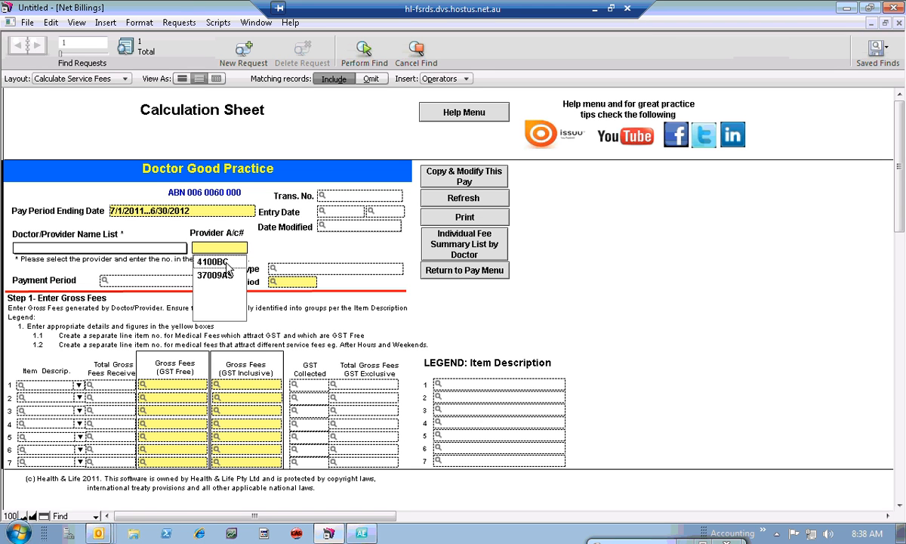
left_click(226, 263)
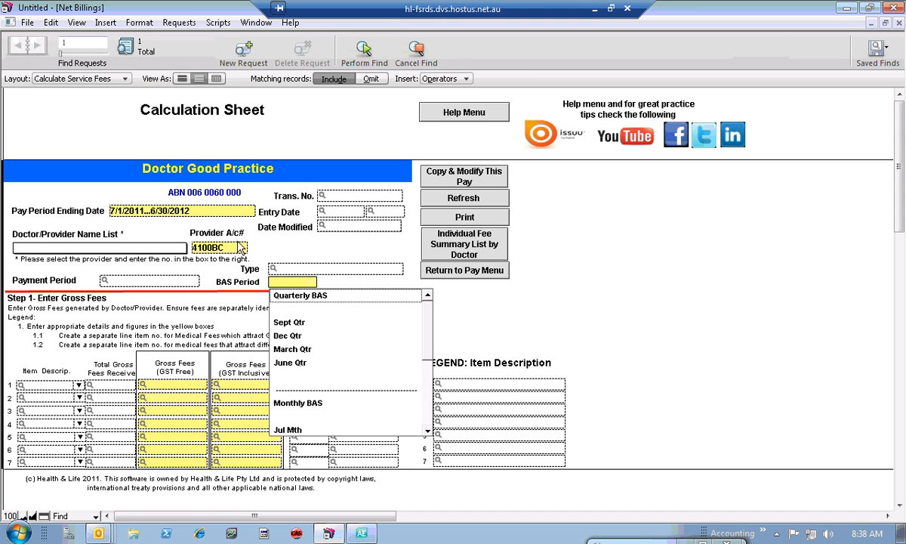
left_click(371, 52)
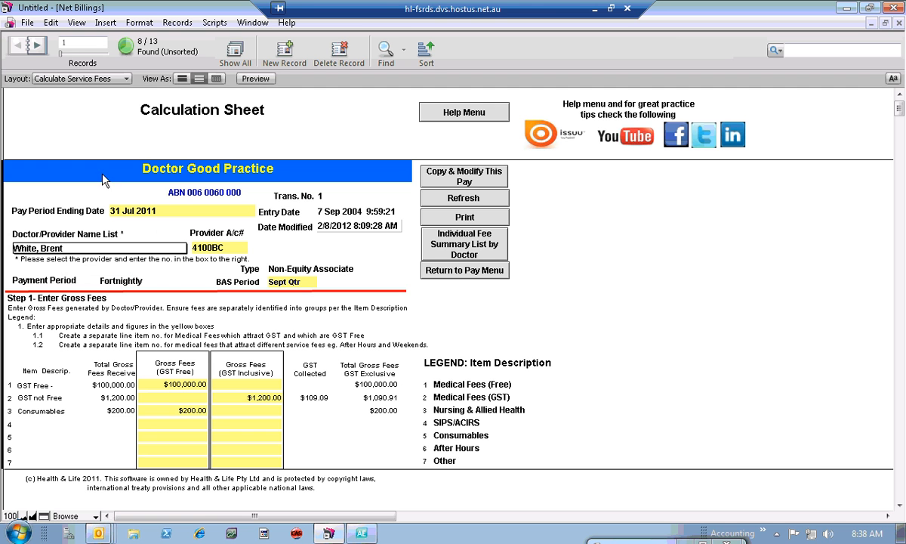
- Browse the found calculation sheets forward to the last record and back to the first to check the doctor and pay periods
left_click(36, 47)
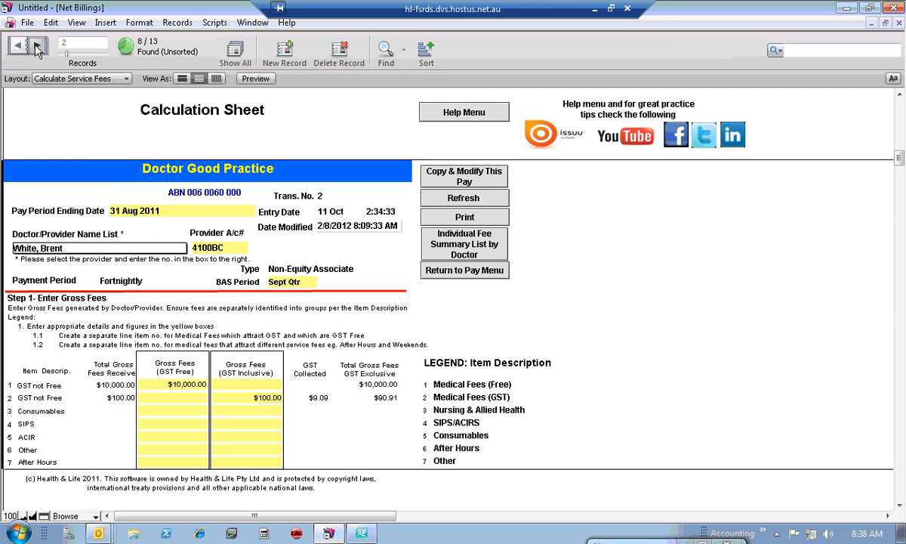
left_click(36, 47)
left_click(37, 50)
left_click(37, 50)
left_click(37, 49)
left_click(37, 50)
left_click(37, 50)
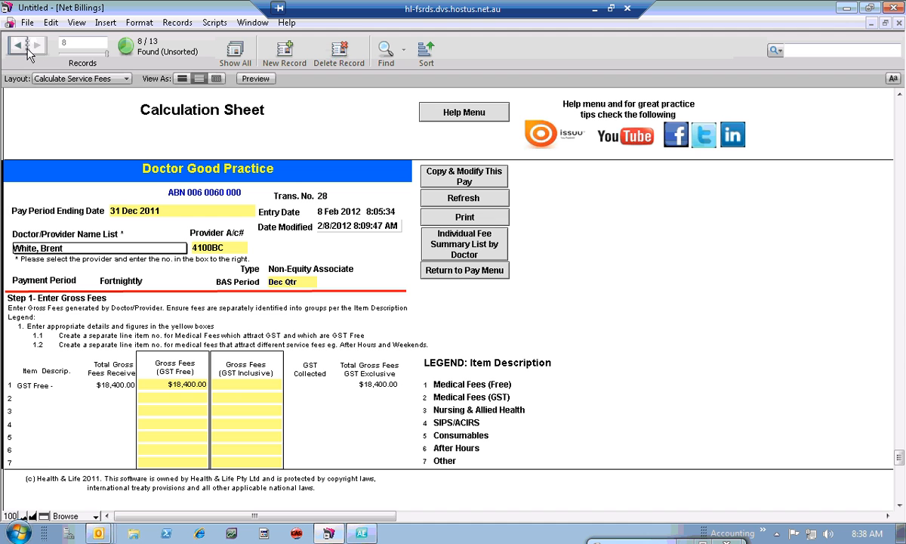
left_click(21, 50)
left_click(21, 49)
left_click(21, 50)
left_click(22, 49)
left_click(21, 50)
left_click(21, 50)
left_click(22, 50)
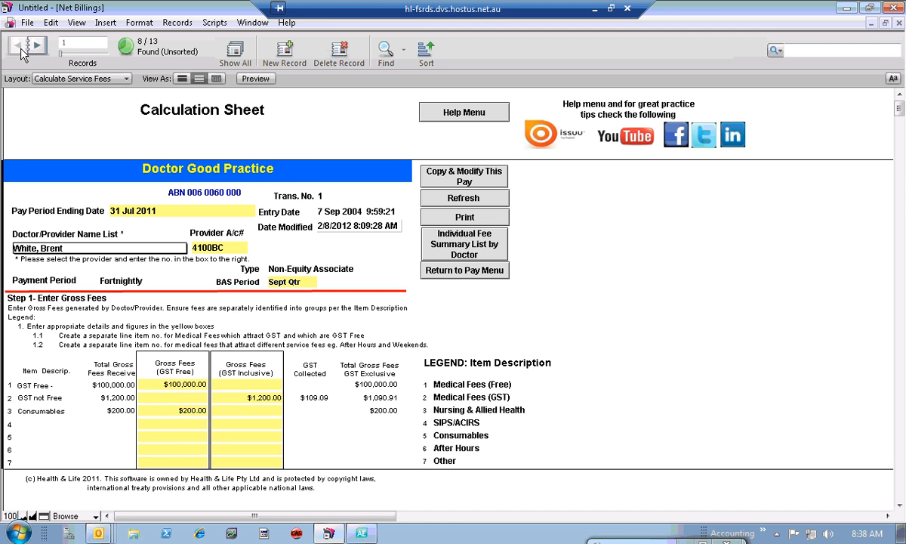
- Open the cheque and banking payment summary for the found doctor, refresh it, and review it through to the grand totals
left_click(472, 273)
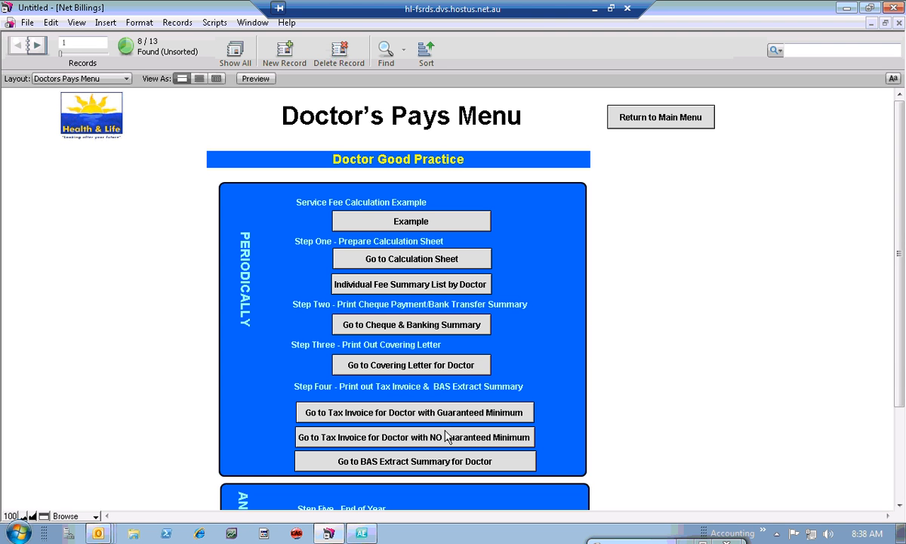
left_click(442, 326)
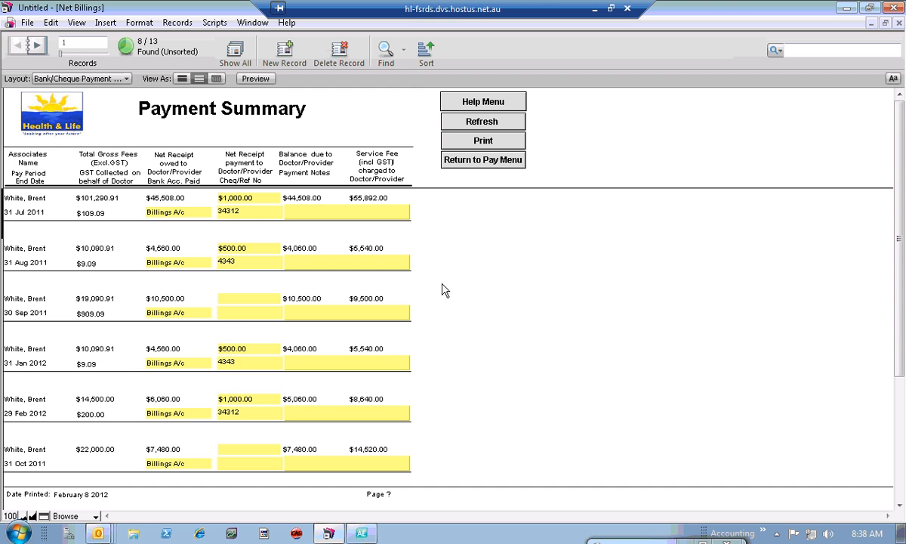
left_click(468, 129)
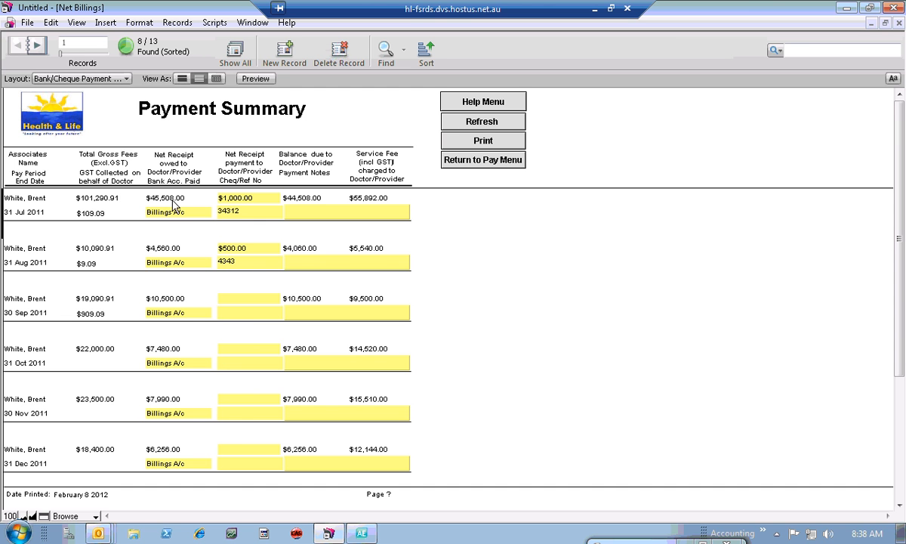
left_click(642, 390)
scroll(641, 392, "down", 3)
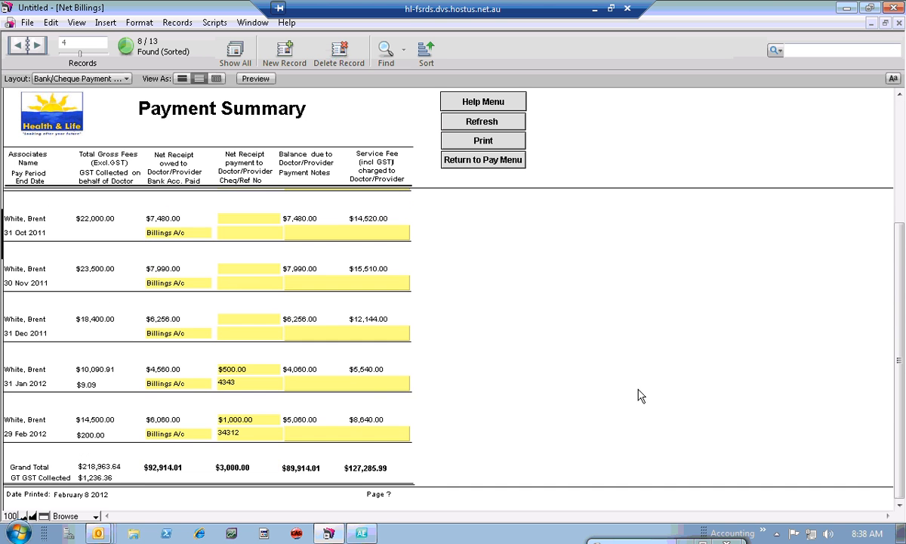
scroll(633, 392, "up", 3)
left_click(482, 157)
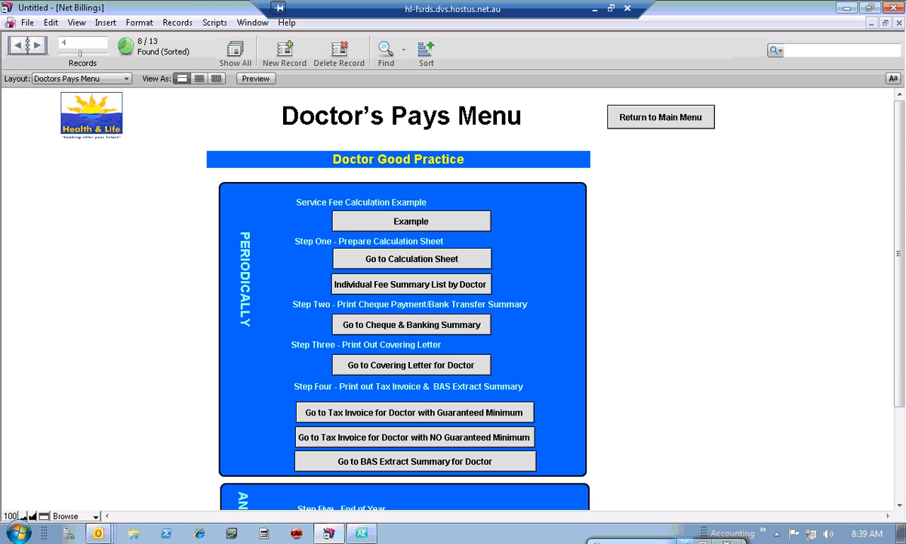
- Reopen the cheque and banking summary to look over the doctor's payment entries, and return to the pay menu
left_click(734, 491)
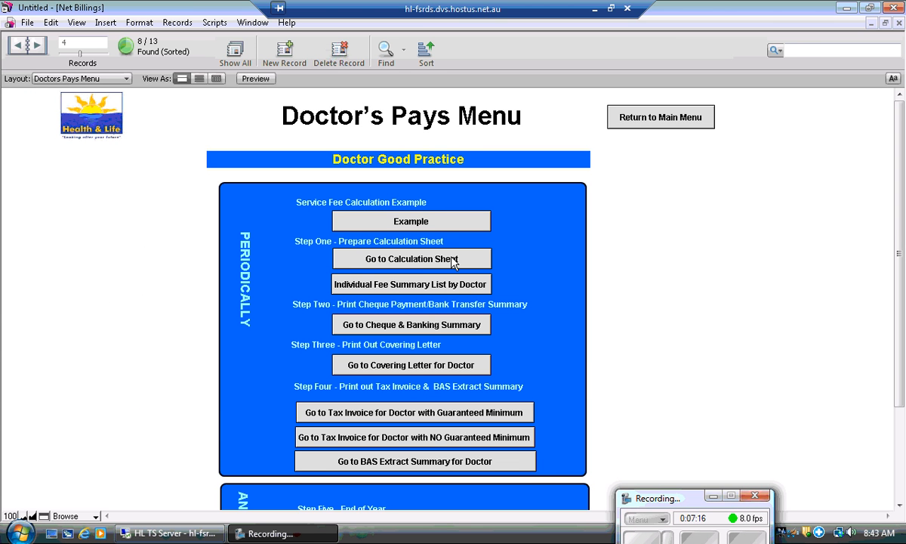
left_click(446, 323)
left_click(445, 325)
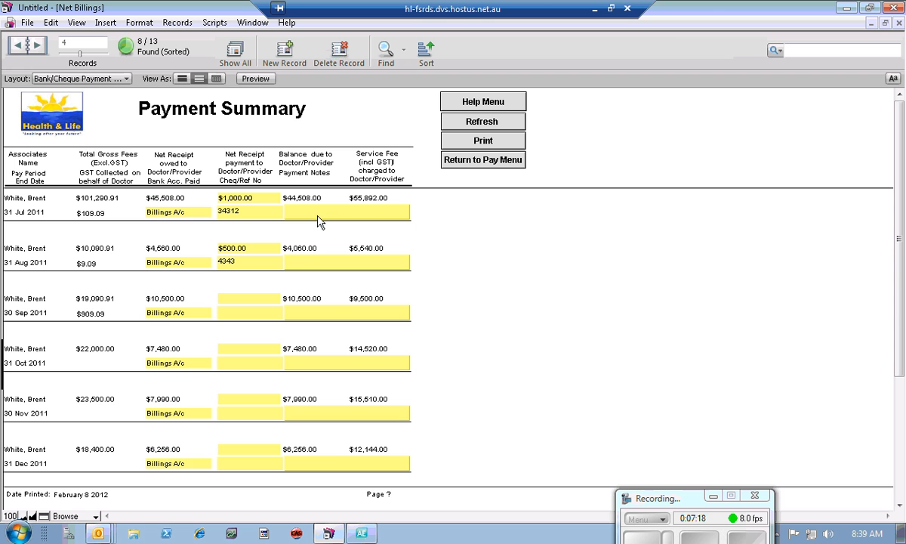
left_click(362, 214)
left_click(441, 216)
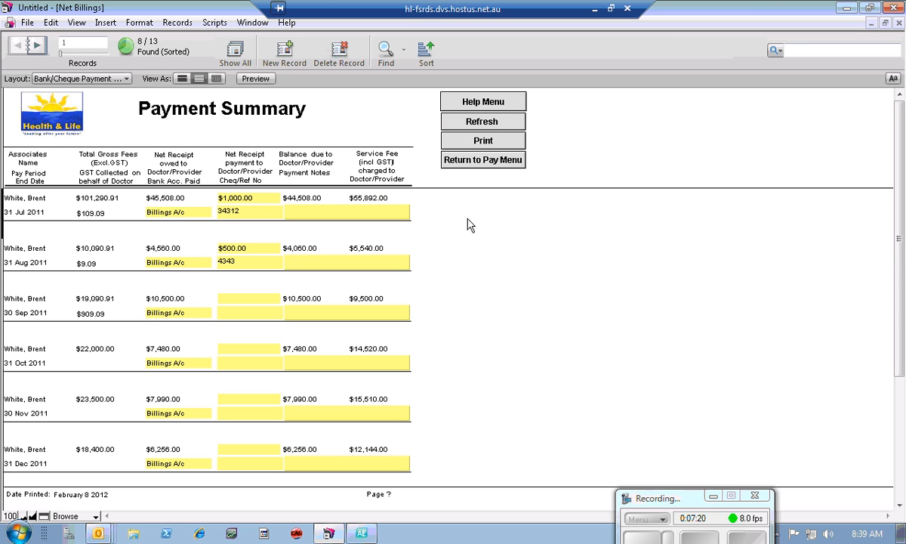
left_click(450, 160)
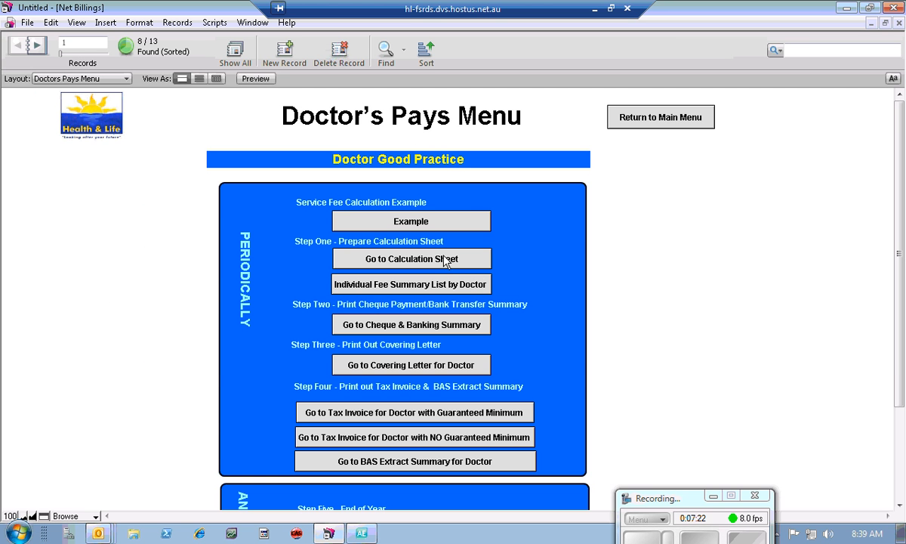
- Go to the calculation sheet and reopen the last find for modification, keeping the 7/1/2011...6/30/2012 date range
left_click(446, 260)
left_click(443, 291)
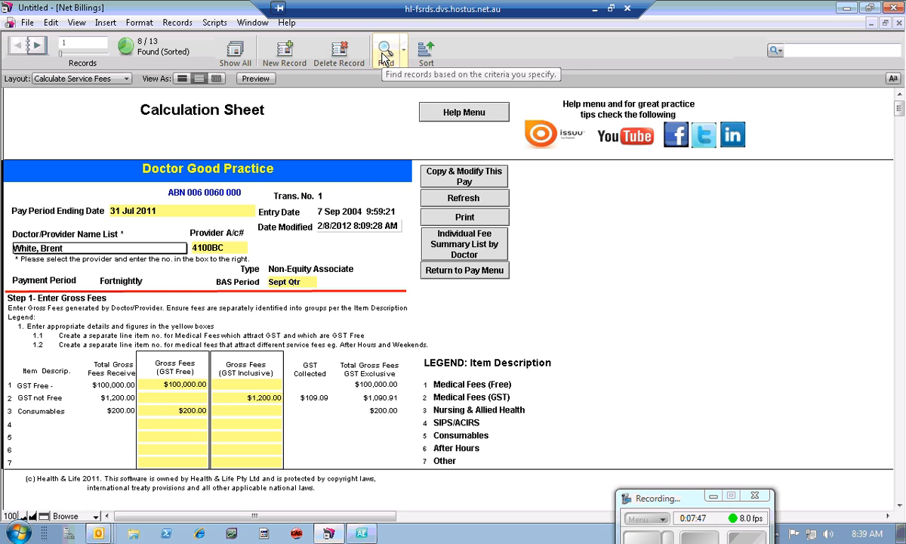
left_click(182, 27)
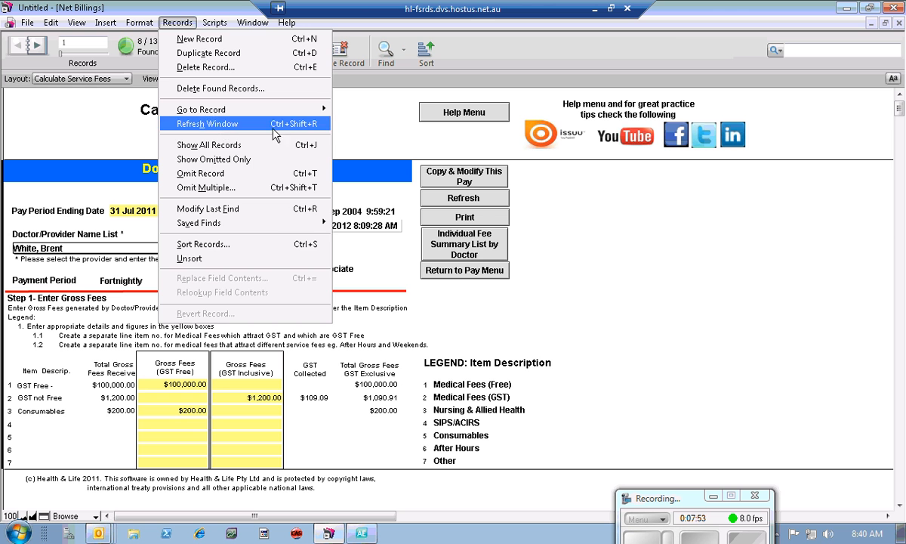
left_click(683, 229)
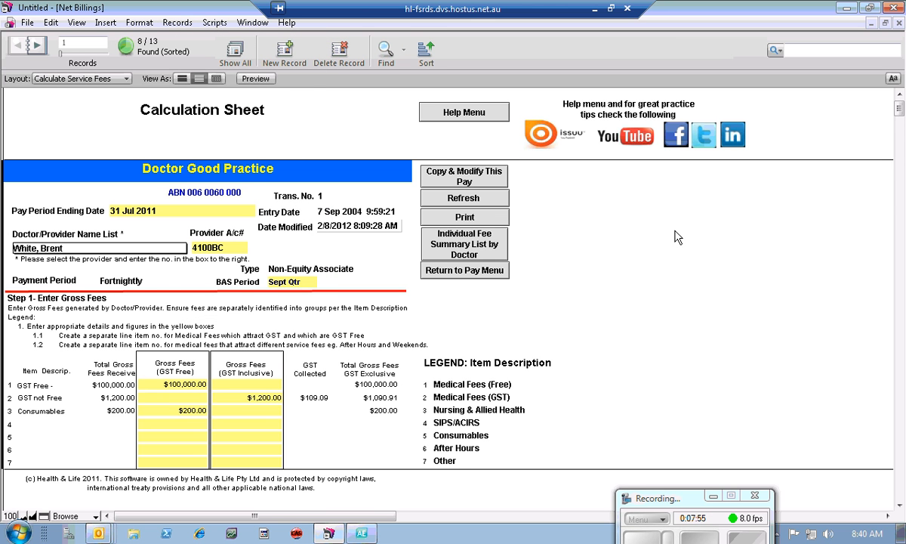
key("ctrl+r")
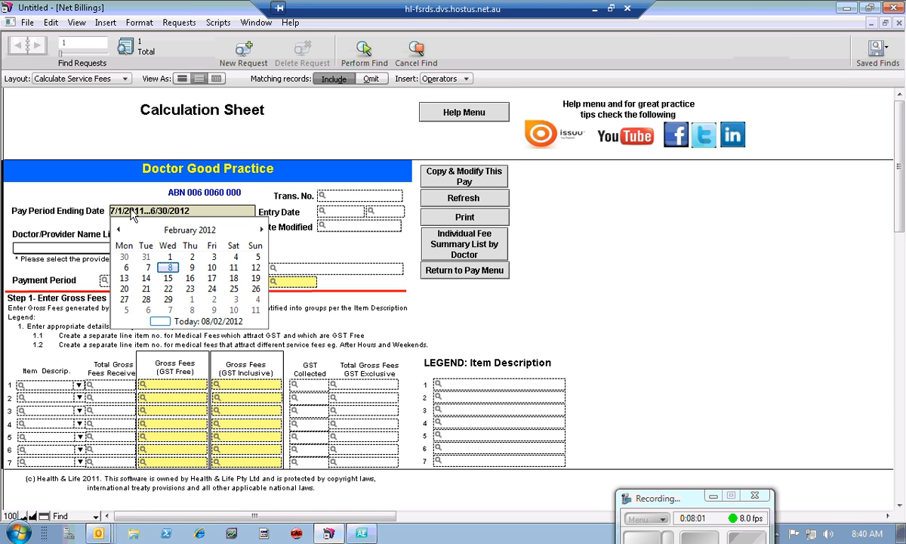
left_click(164, 212)
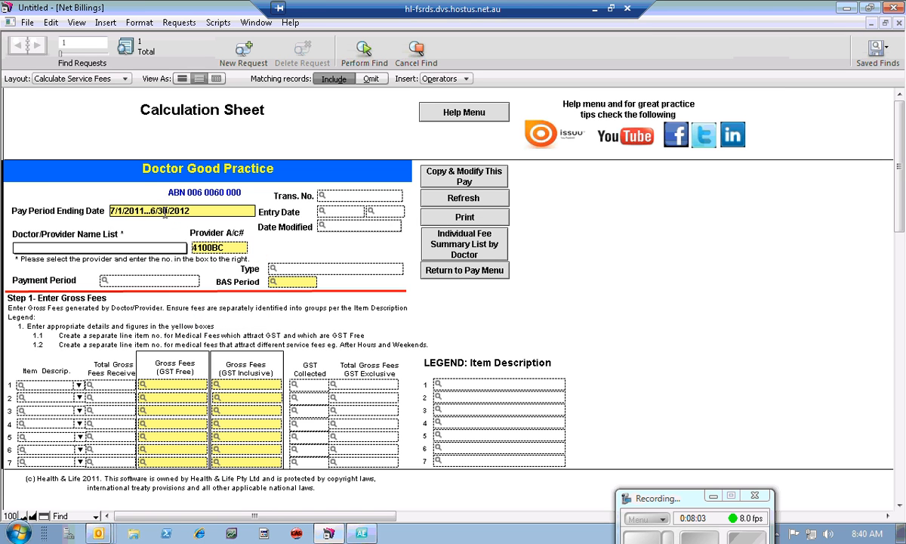
- Change the provider account criterion to the second listed account number and perform the modified find
left_click(211, 249)
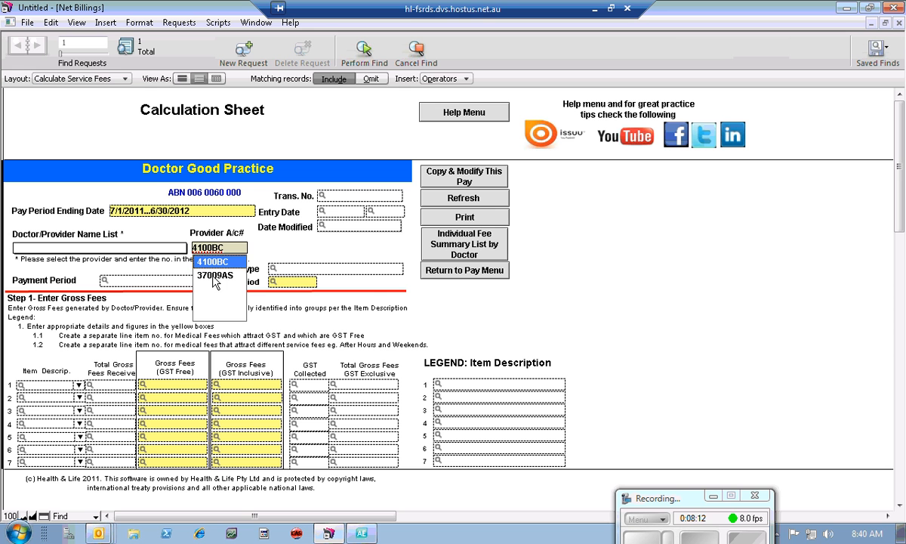
left_click(215, 276)
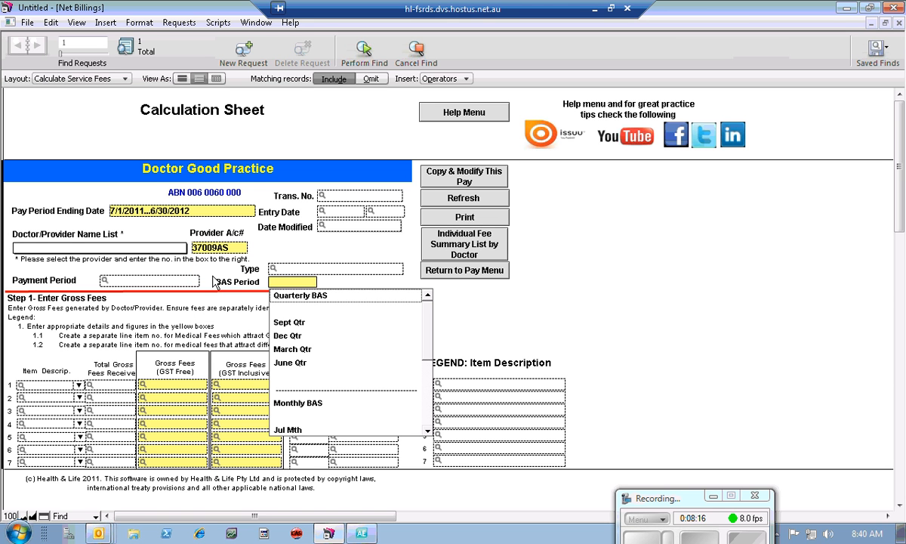
key("Escape")
key("Return")
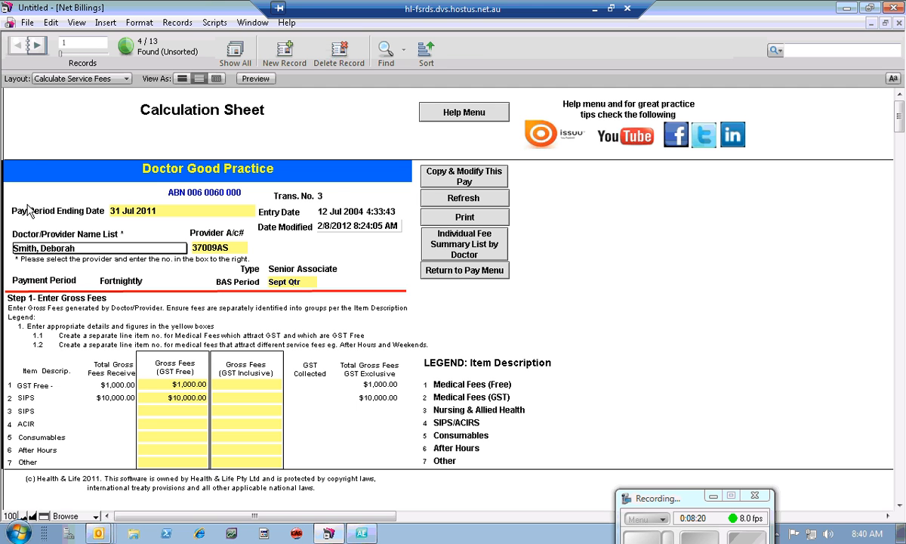
- Page through the second doctor's found calculation sheets to the last record
left_click(36, 47)
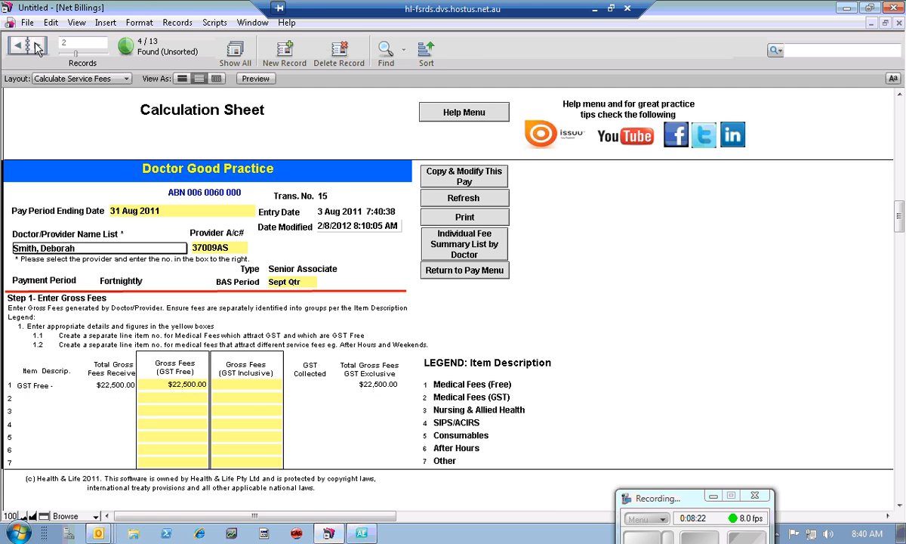
left_click(36, 47)
left_click(36, 48)
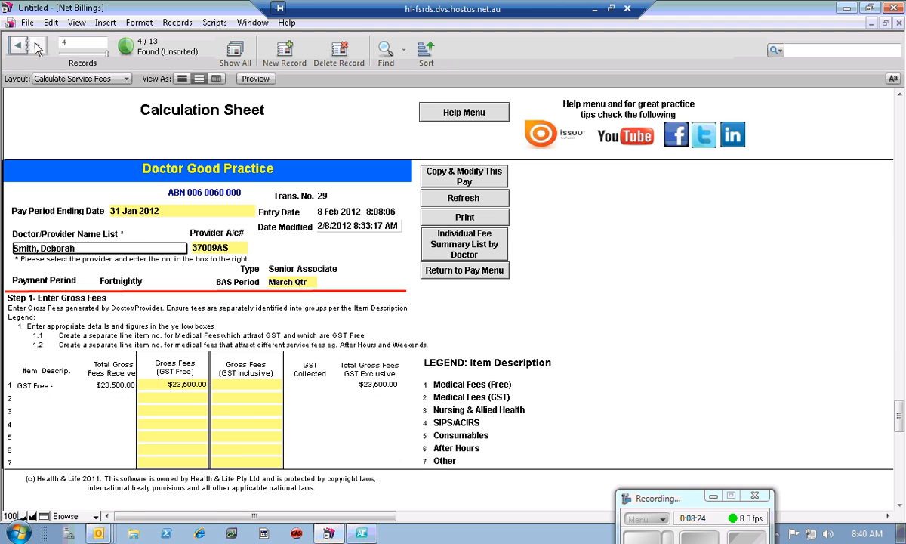